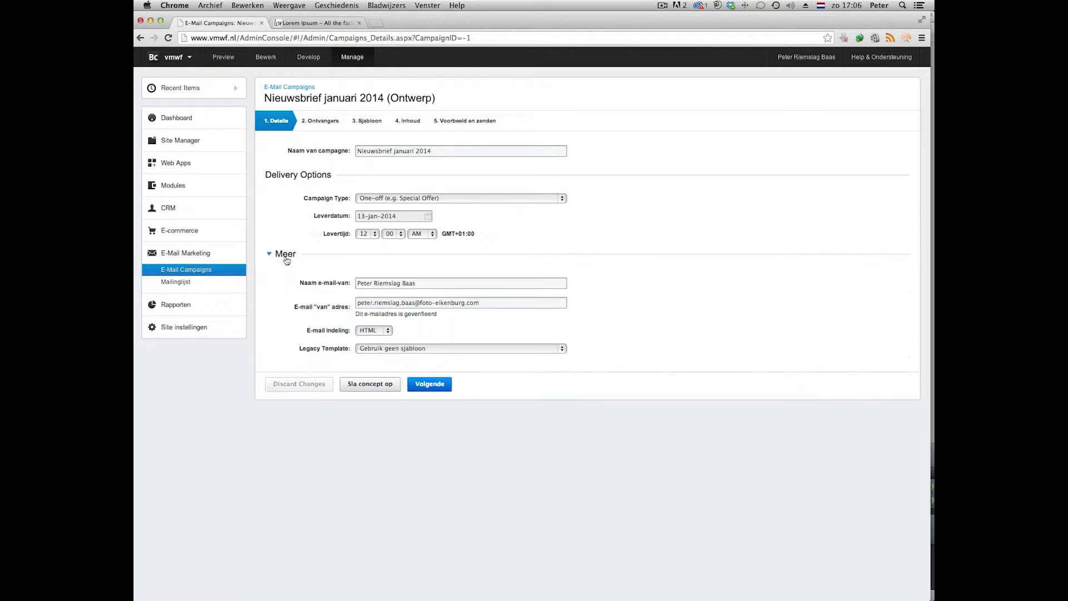
Select the existing sender name so it can be replaced.
{"action": "key", "text": "super+a"}
Enter VMWF as the sender name and fill in the sender e-mail address.
{"action": "type", "text": "V"}
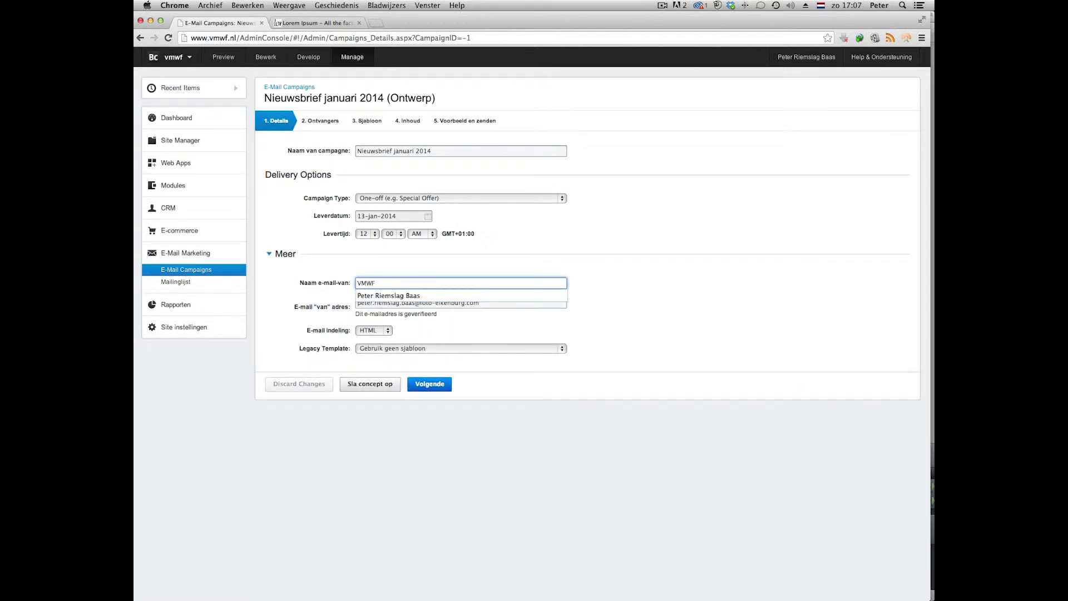
{"action": "key", "text": "Tab"}
Apply the desktop-nieuws-email-template legacy template, save the draft and go to recipients.
{"action": "left_click", "coordinate": [372, 349]}
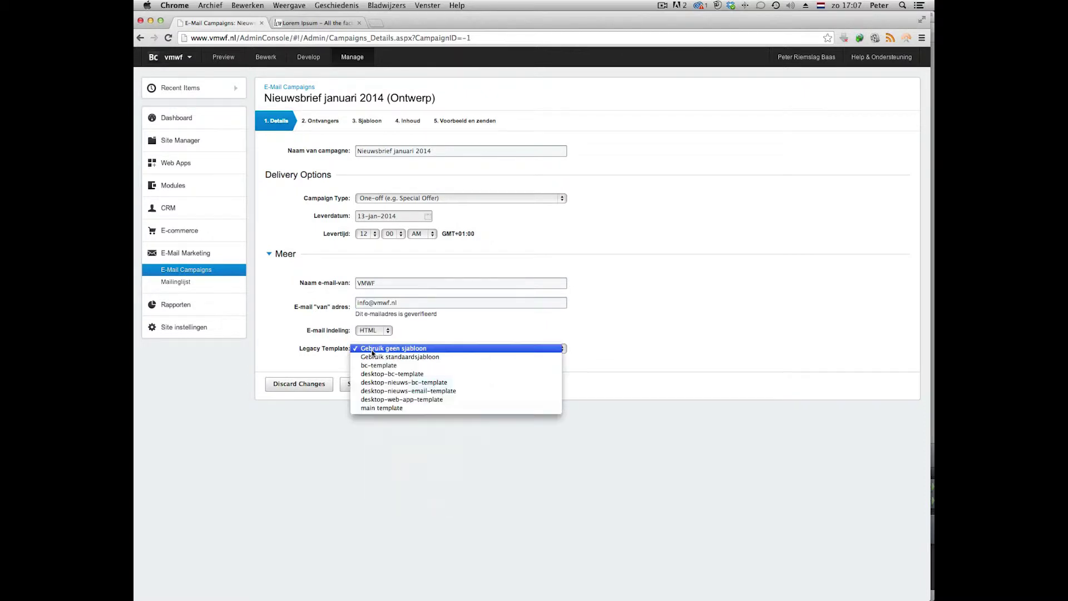
{"action": "left_click", "coordinate": [393, 392]}
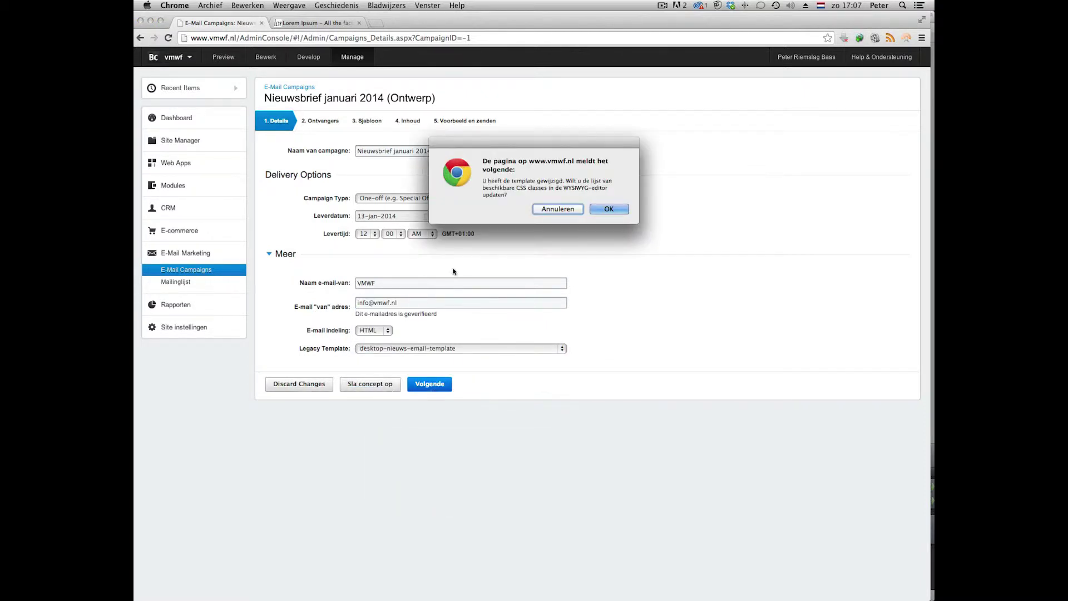
{"action": "key", "text": "Return"}
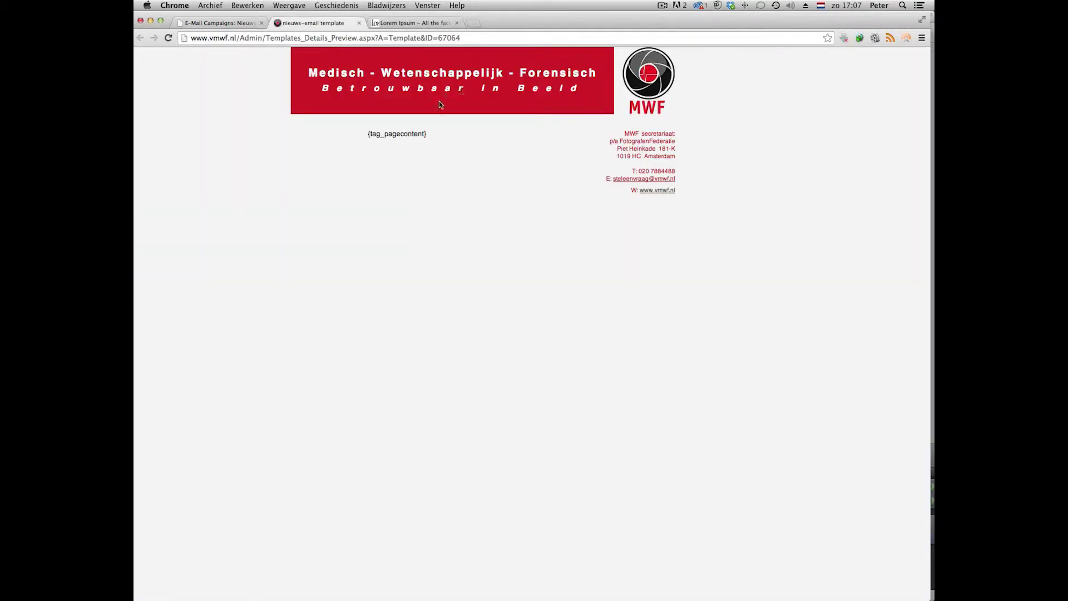
{"action": "key", "text": "super+1"}
{"action": "left_click", "coordinate": [376, 385]}
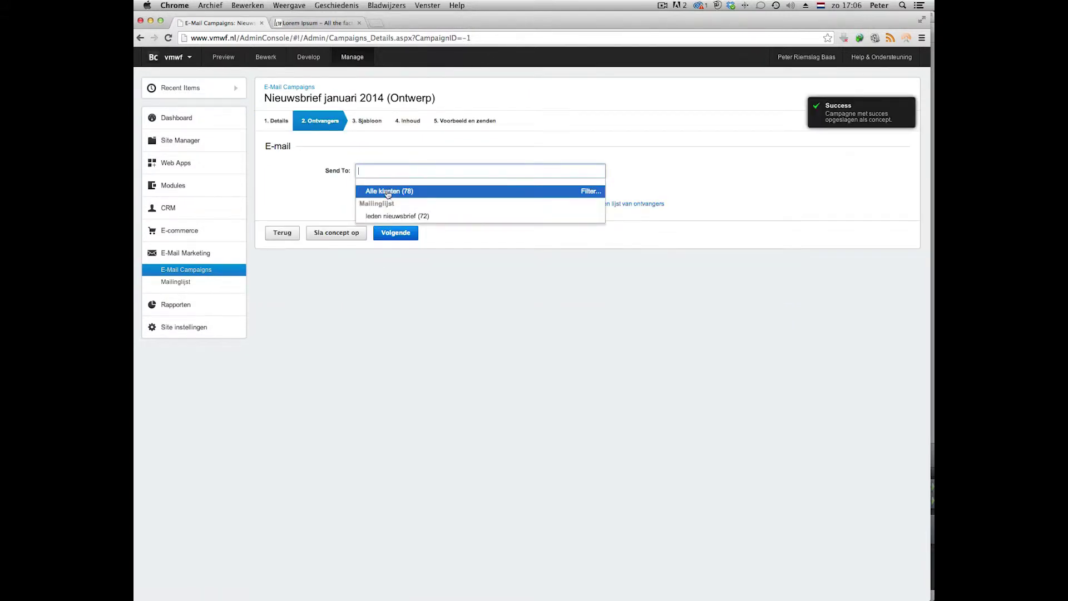
Send the campaign to Alle klanten (78) and move on to the content step.
{"action": "left_click", "coordinate": [388, 193]}
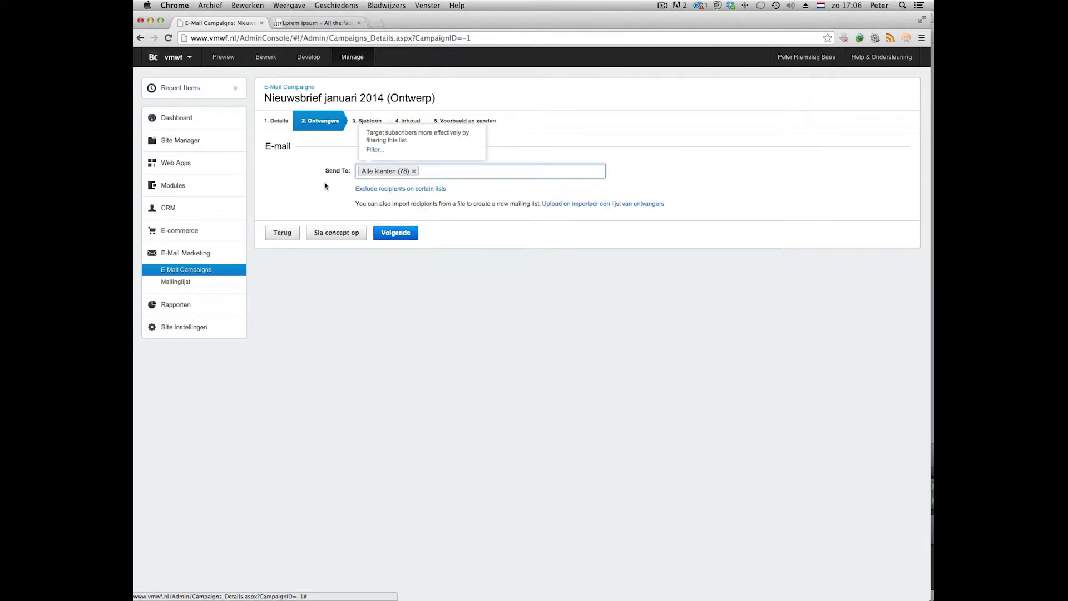
{"action": "left_click", "coordinate": [398, 234]}
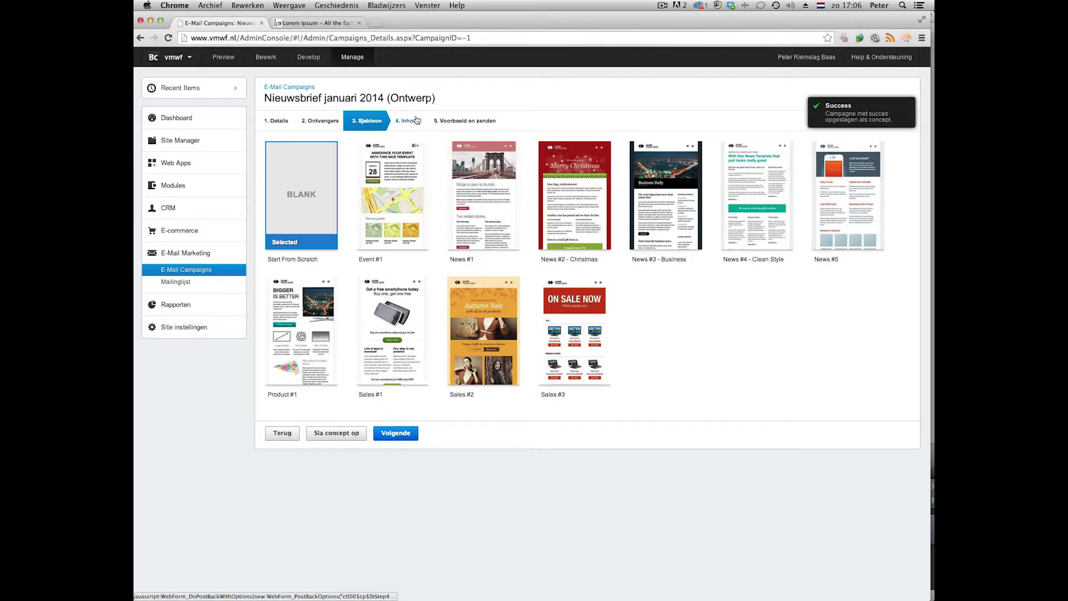
{"action": "left_click", "coordinate": [410, 121]}
Set the subject to 'Nieuwsbrief januari 2014' and place the cursor in the email body.
{"action": "triple_click", "coordinate": [390, 150]}
{"action": "type", "text": "Nie"}
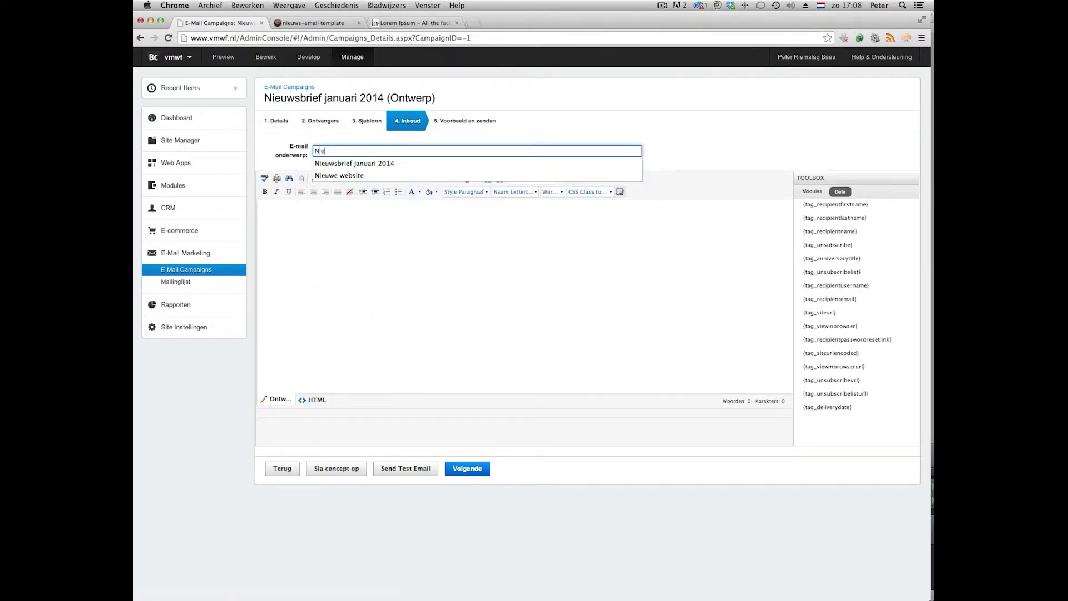
{"action": "type", "text": "u"}
{"action": "key", "text": "Down"}
{"action": "key", "text": "Return"}
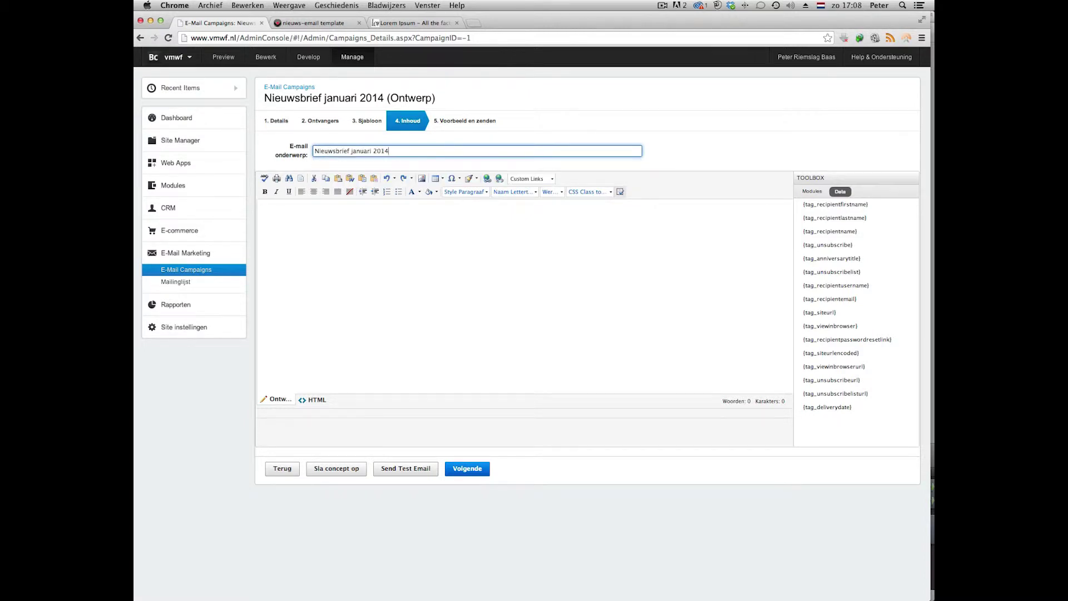
{"action": "left_click", "coordinate": [292, 219]}
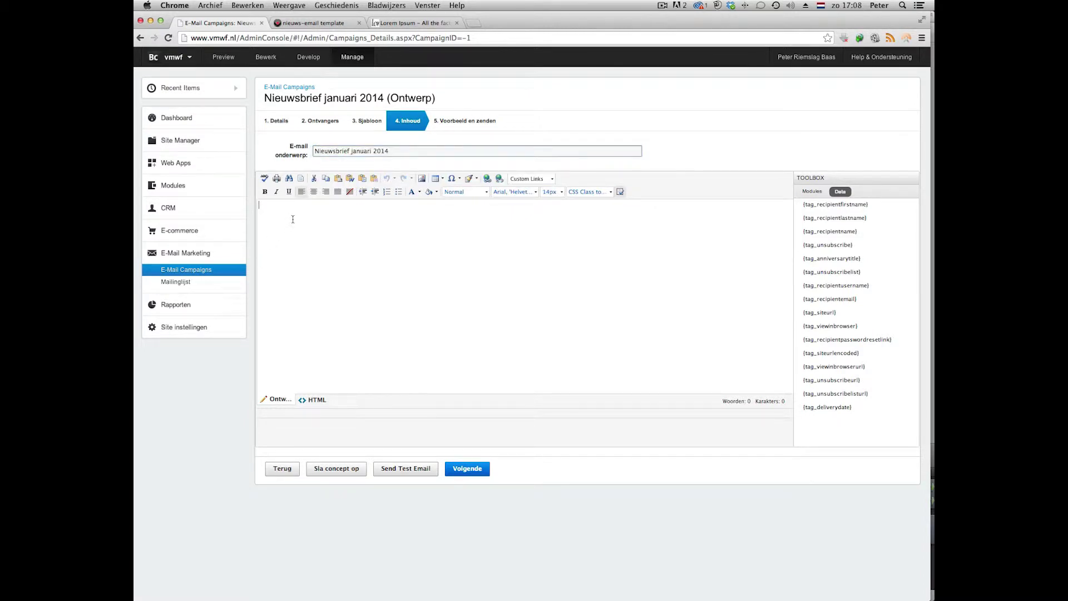
{"action": "key", "text": "super+Tab"}
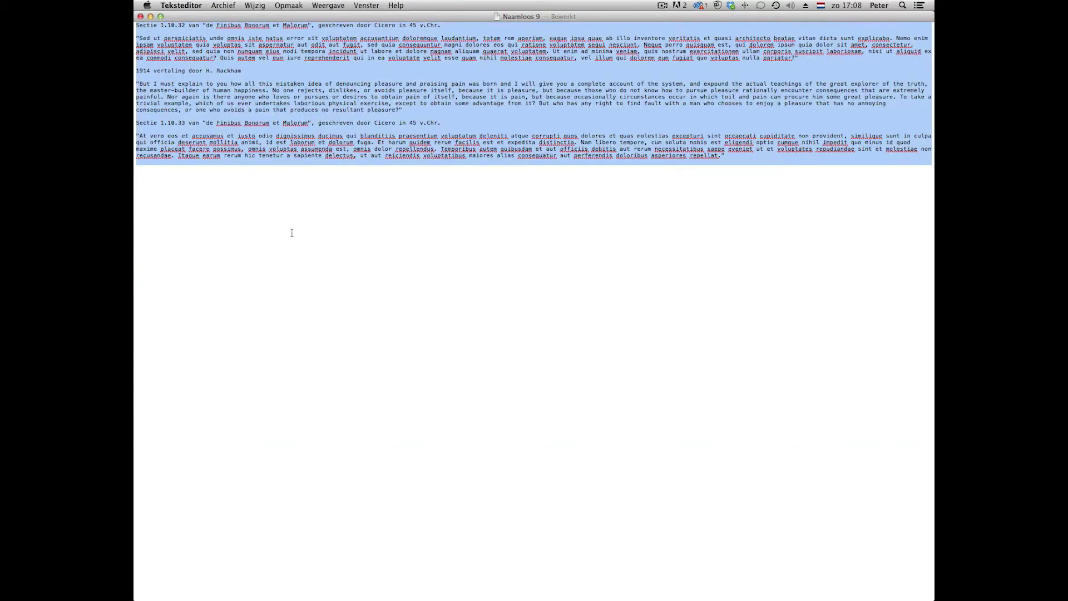
Copy the selected Lorem Ipsum sample text from Naamloos 9.
{"action": "key", "text": "super+c"}
Paste the Lorem Ipsum text into the body and style the Sectie 1.10.32 heading as Titel--h1.
{"action": "key", "text": "super+Tab"}
{"action": "key", "text": "super+v"}
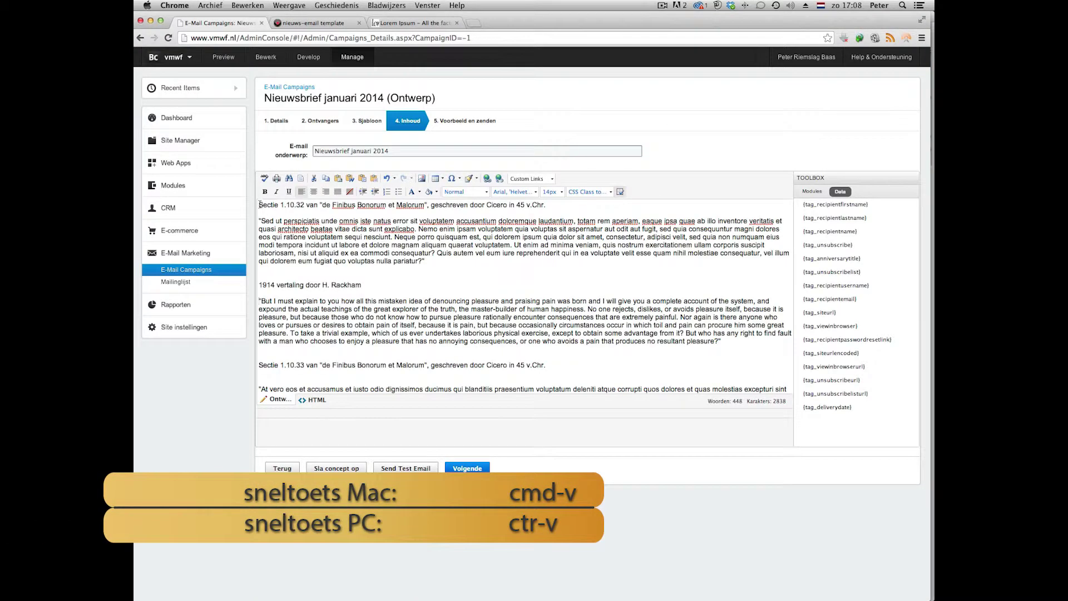
{"action": "left_click_drag", "start_coordinate": [260, 204], "coordinate": [557, 207]}
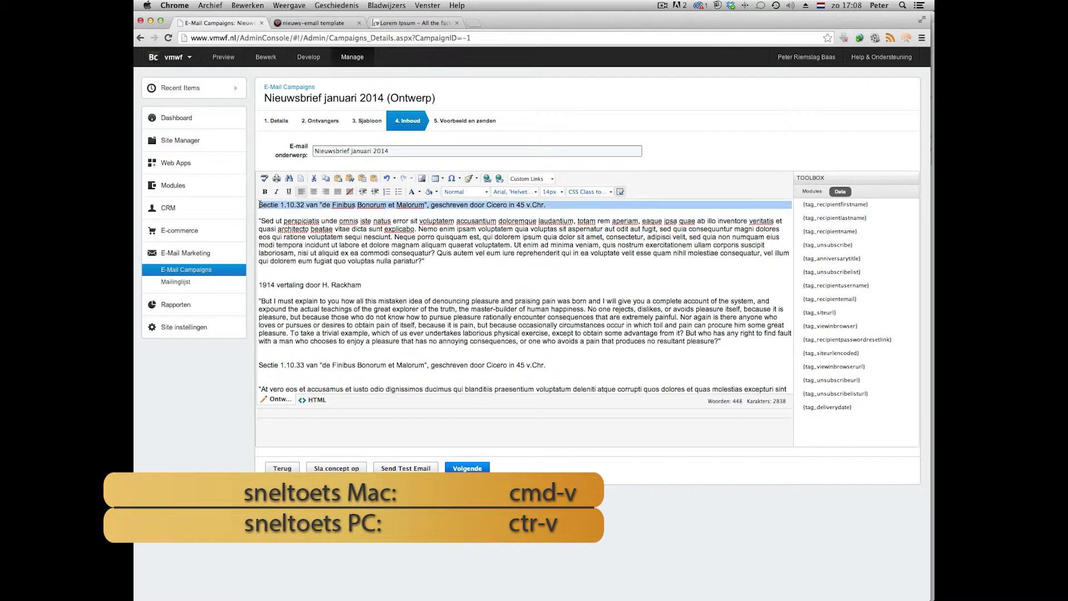
{"action": "left_click", "coordinate": [612, 193]}
{"action": "left_click", "coordinate": [599, 205]}
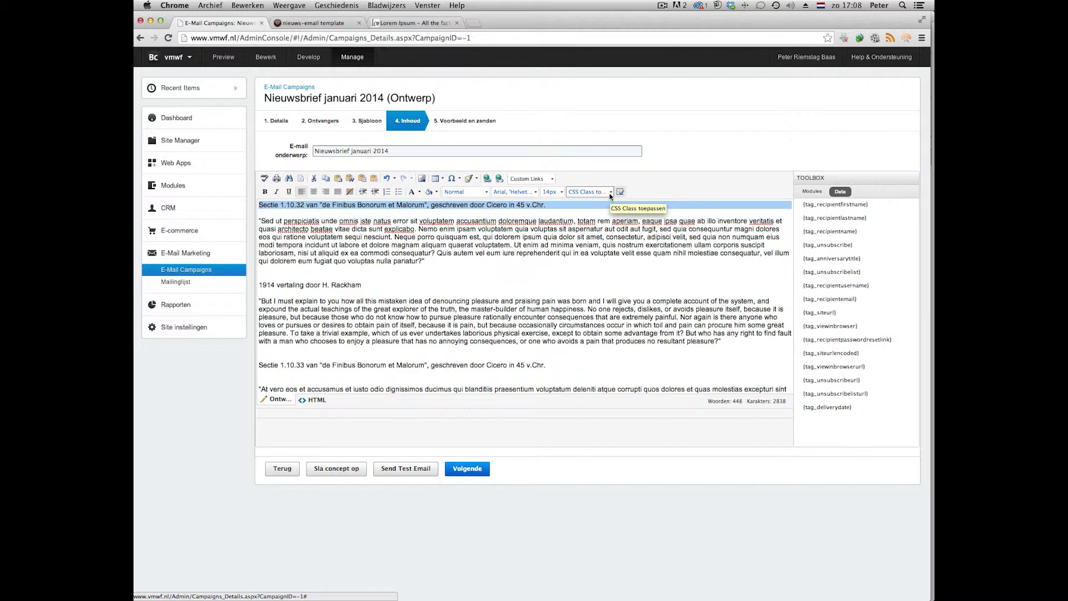
{"action": "left_click", "coordinate": [610, 193]}
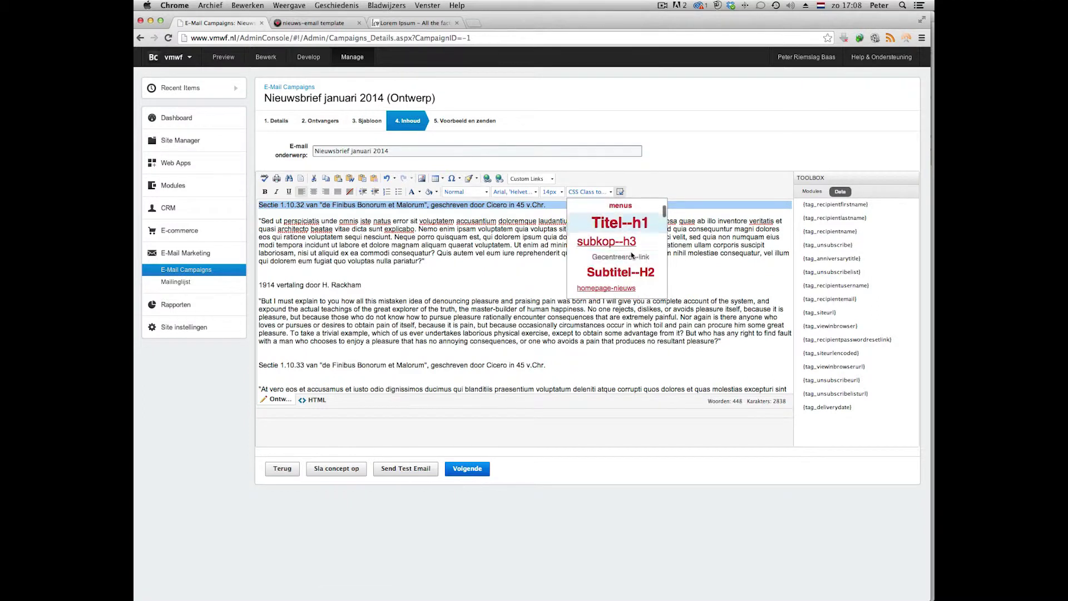
{"action": "left_click", "coordinate": [622, 225]}
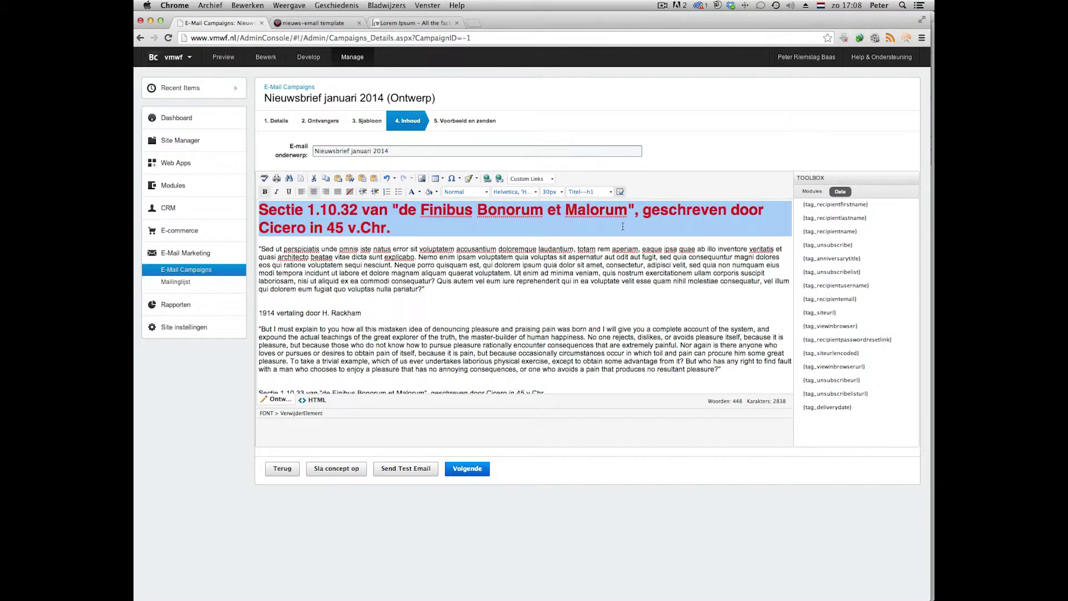
{"action": "left_click", "coordinate": [393, 222]}
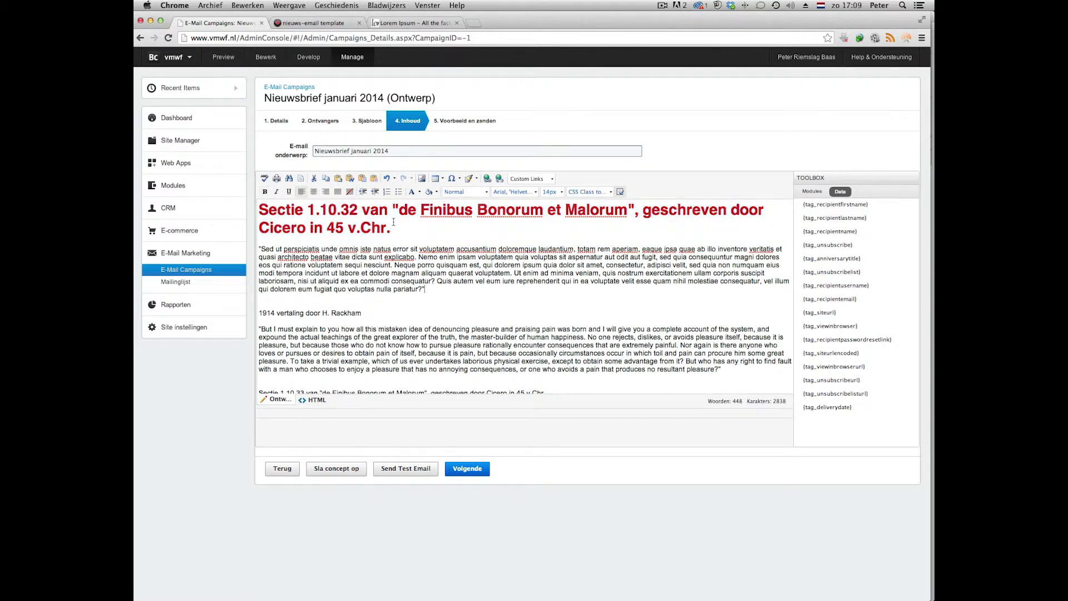
Style the 1914 translation line as Subtitel--H2 and the Sectie 1.10.33 line as subkop--h3.
{"action": "left_click_drag", "start_coordinate": [234, 311], "coordinate": [363, 313]}
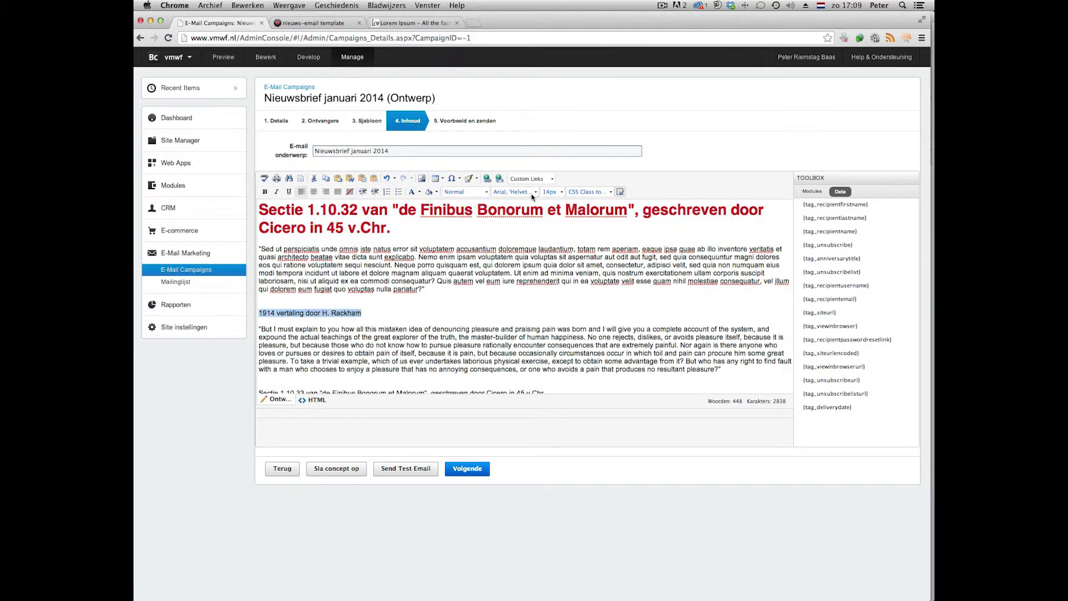
{"action": "left_click", "coordinate": [607, 194]}
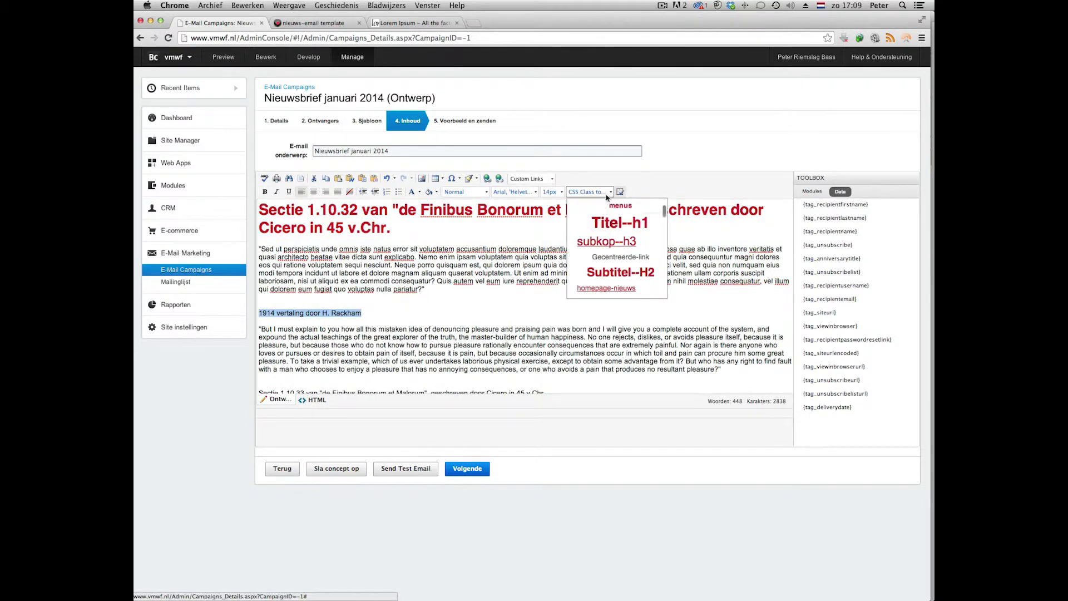
{"action": "left_click", "coordinate": [606, 277]}
{"action": "scroll", "coordinate": [399, 377], "scroll_direction": "down", "scroll_amount": 2}
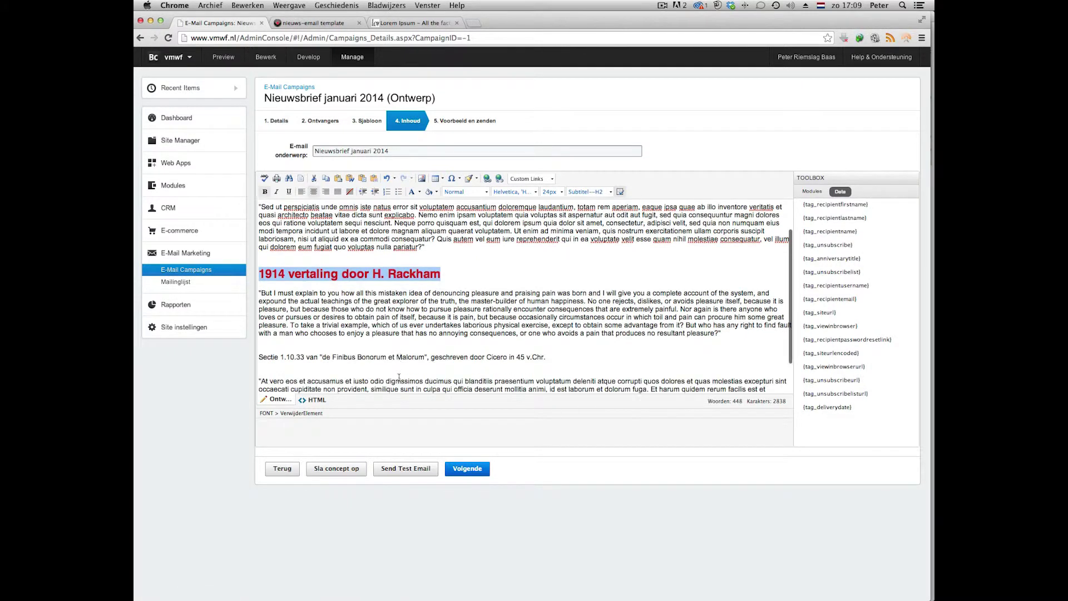
{"action": "triple_click", "coordinate": [550, 361]}
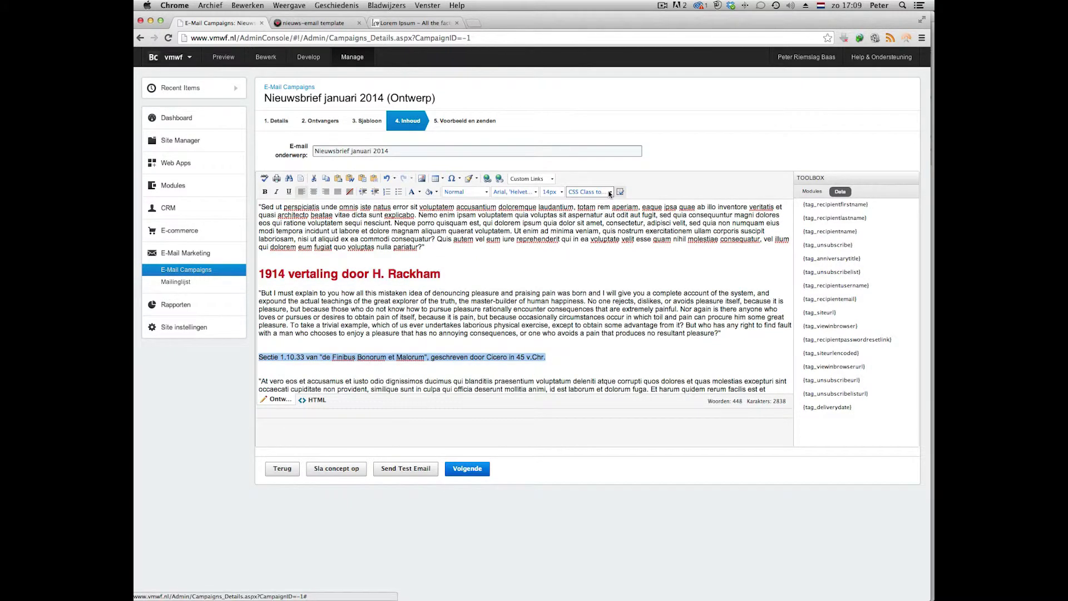
{"action": "left_click", "coordinate": [610, 193]}
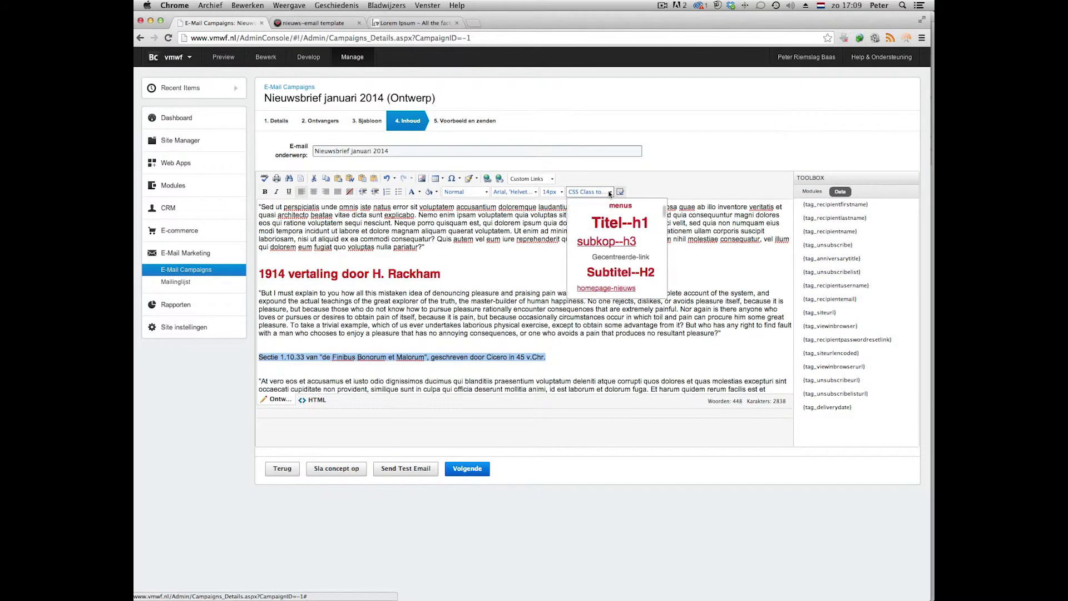
{"action": "left_click", "coordinate": [605, 242]}
{"action": "scroll", "coordinate": [433, 291], "scroll_direction": "up", "scroll_amount": 2}
Give the body paragraphs the Paragraaf, .Alineastijl style and save the draft.
{"action": "left_click_drag", "start_coordinate": [433, 291], "coordinate": [230, 252]}
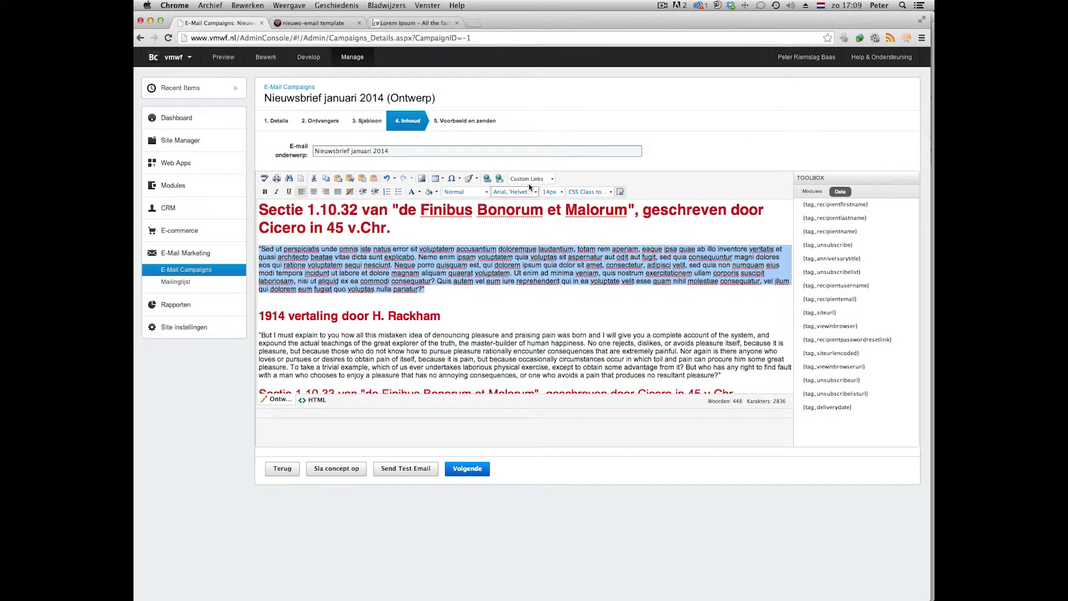
{"action": "left_click", "coordinate": [590, 191]}
{"action": "scroll", "coordinate": [584, 248], "scroll_direction": "down", "scroll_amount": 5}
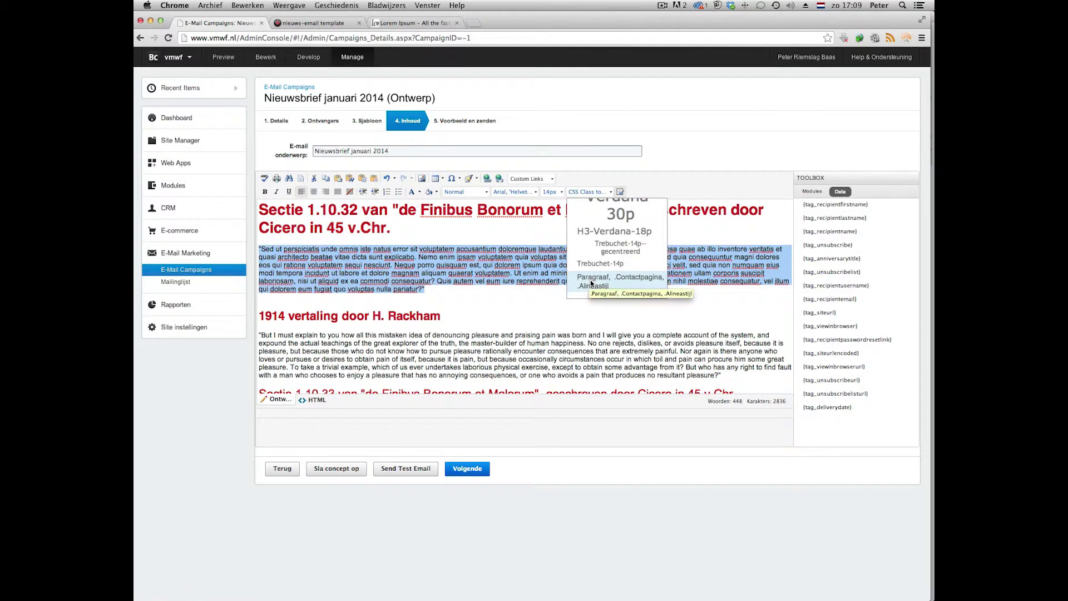
{"action": "left_click", "coordinate": [632, 283]}
{"action": "triple_click", "coordinate": [498, 383]}
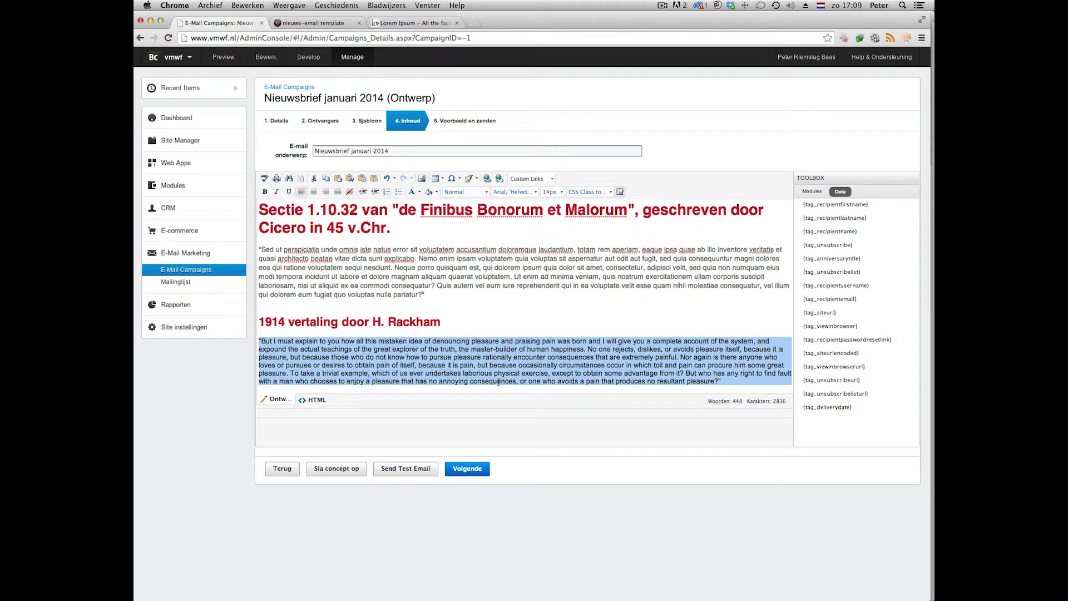
{"action": "left_click", "coordinate": [590, 192]}
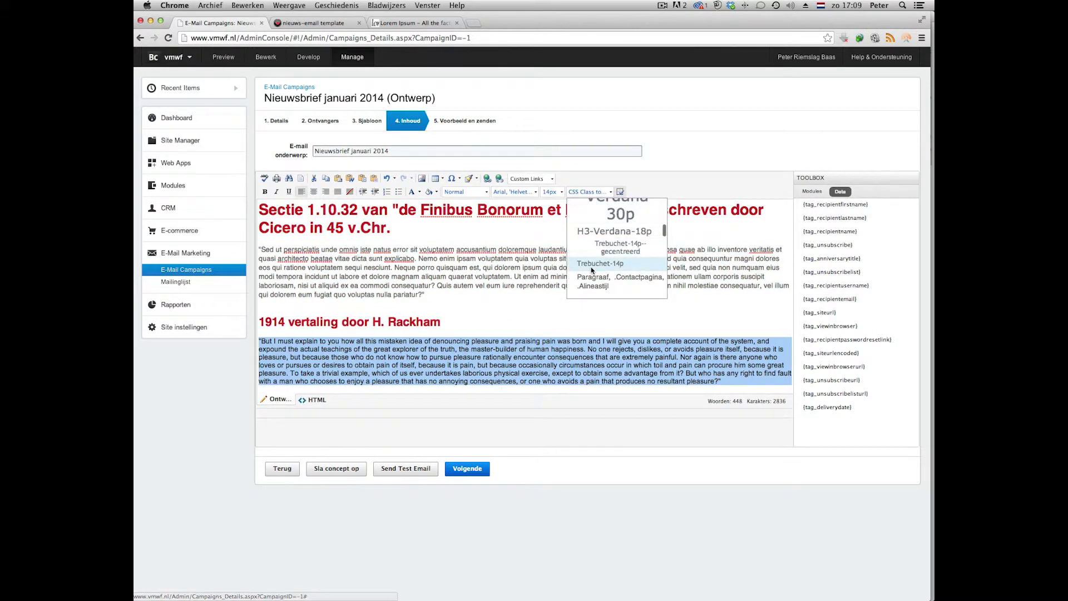
{"action": "left_click", "coordinate": [591, 284]}
{"action": "scroll", "coordinate": [564, 352], "scroll_direction": "down", "scroll_amount": 3}
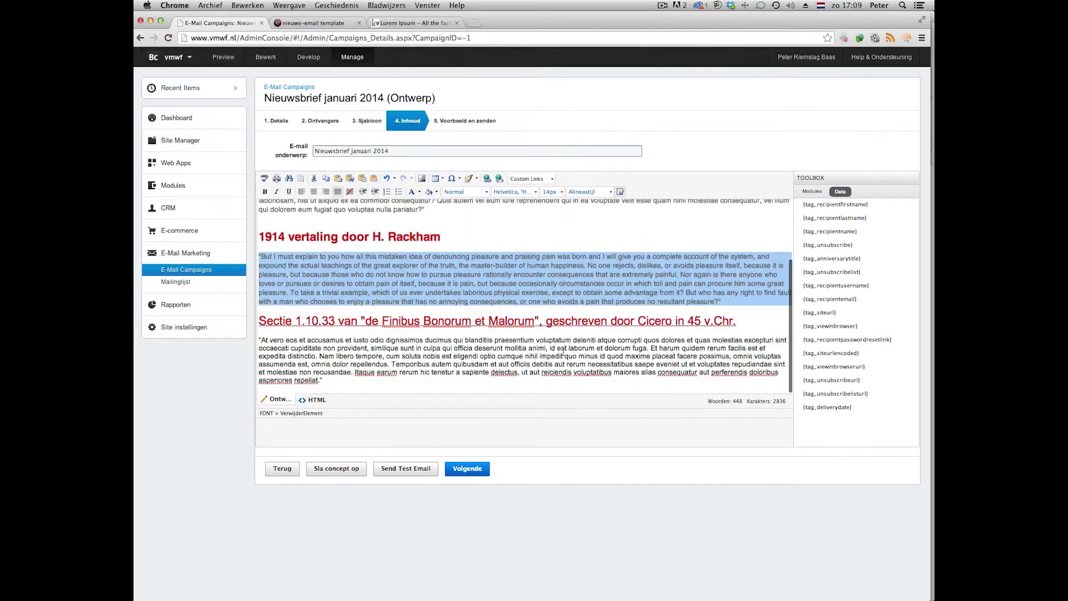
{"action": "triple_click", "coordinate": [563, 354]}
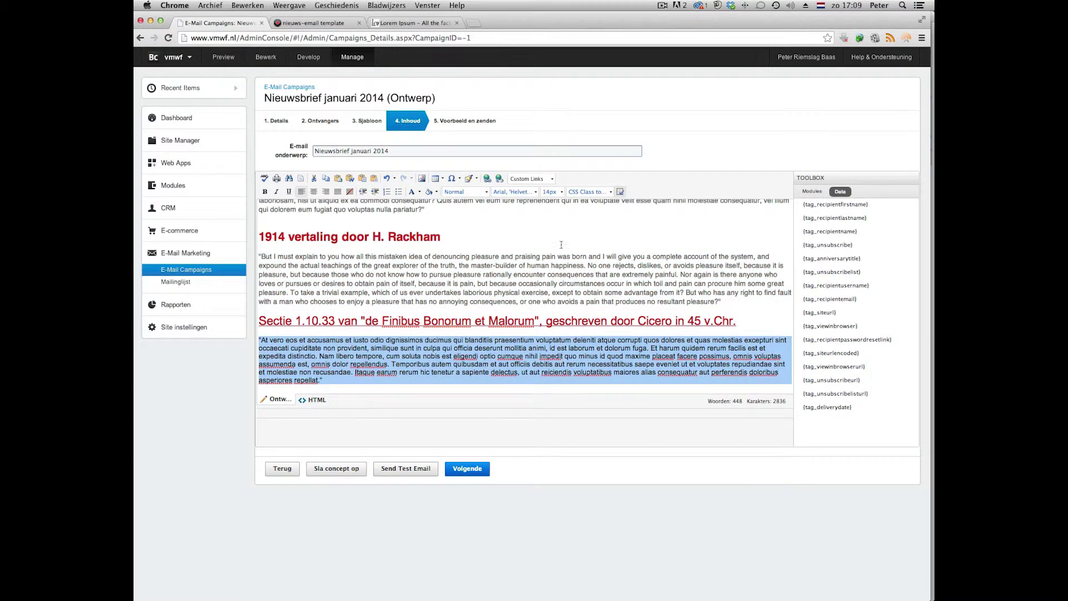
{"action": "left_click", "coordinate": [575, 192]}
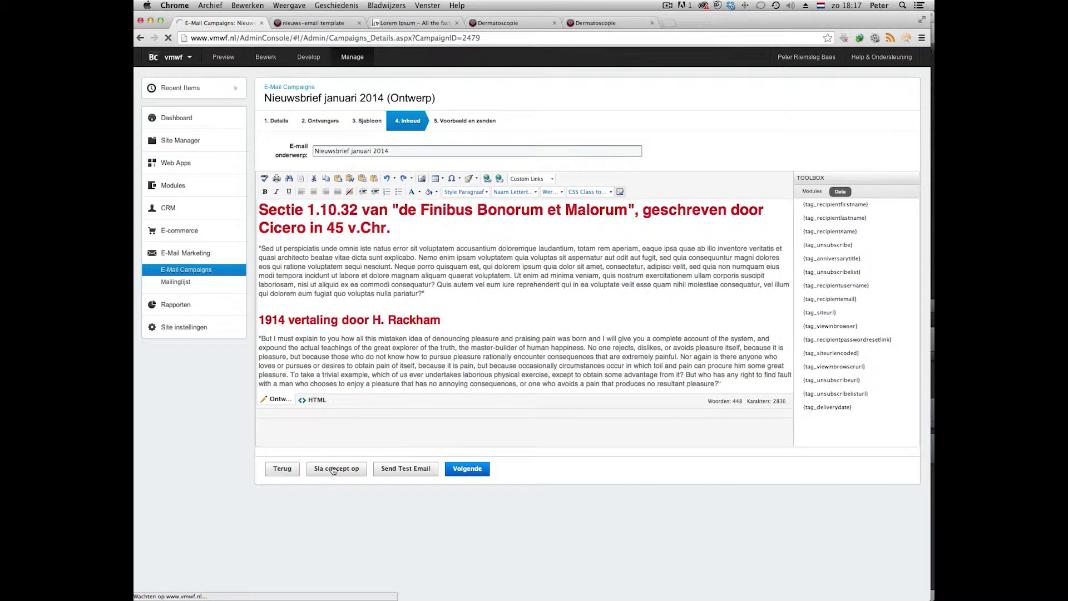
{"action": "left_click", "coordinate": [334, 469]}
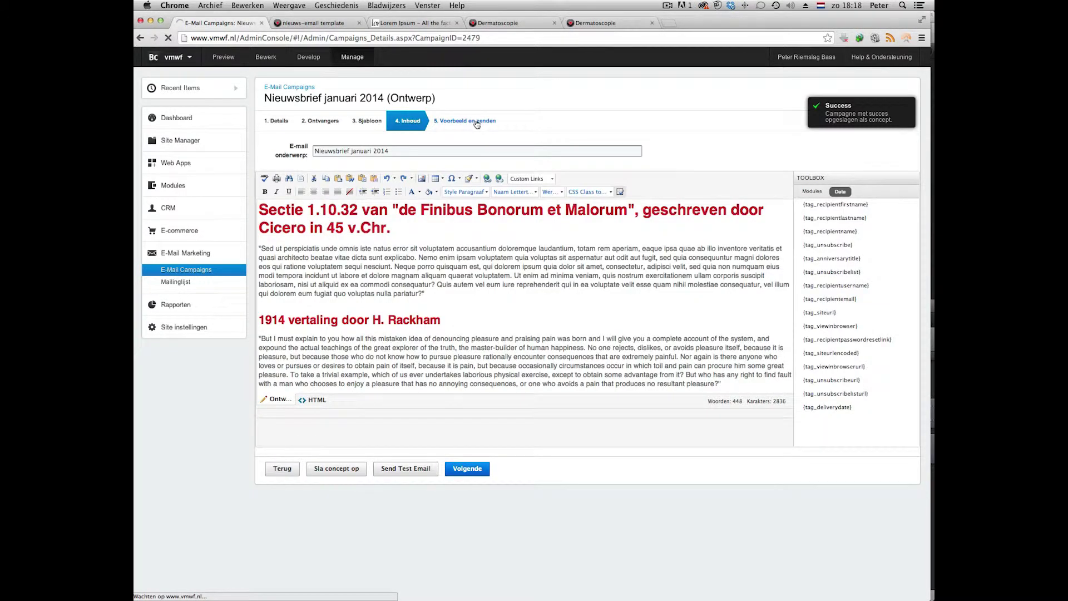
{"action": "left_click", "coordinate": [478, 123]}
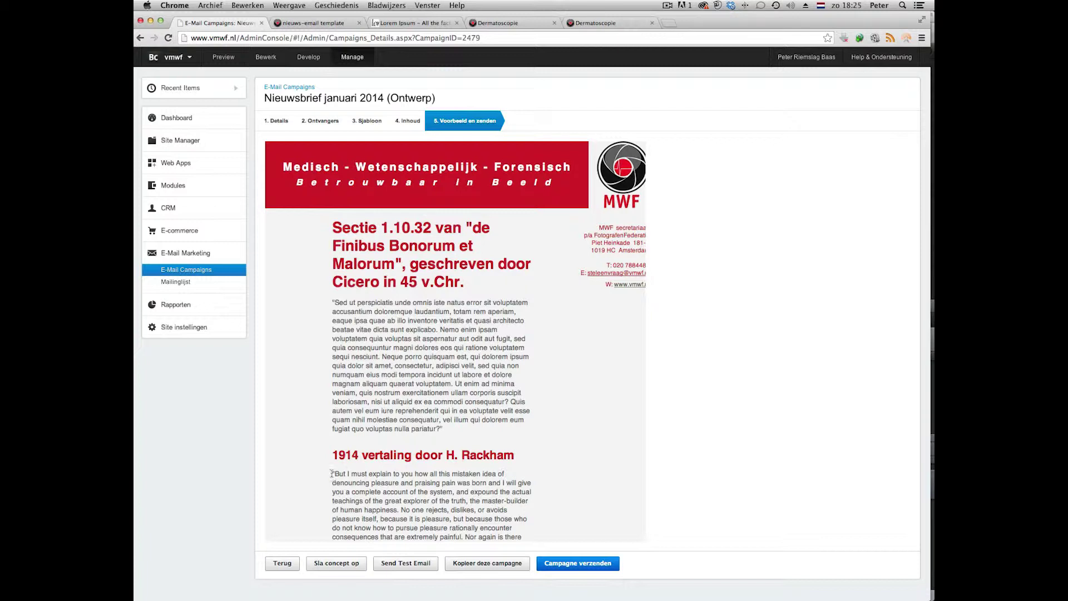
{"action": "triple_click", "coordinate": [332, 474]}
{"action": "left_click", "coordinate": [332, 474]}
{"action": "left_click", "coordinate": [410, 126]}
Insert Dermatoscopie-2.jpg from images/nieuws before the 'But I must explain' paragraph and save.
{"action": "left_click", "coordinate": [259, 338]}
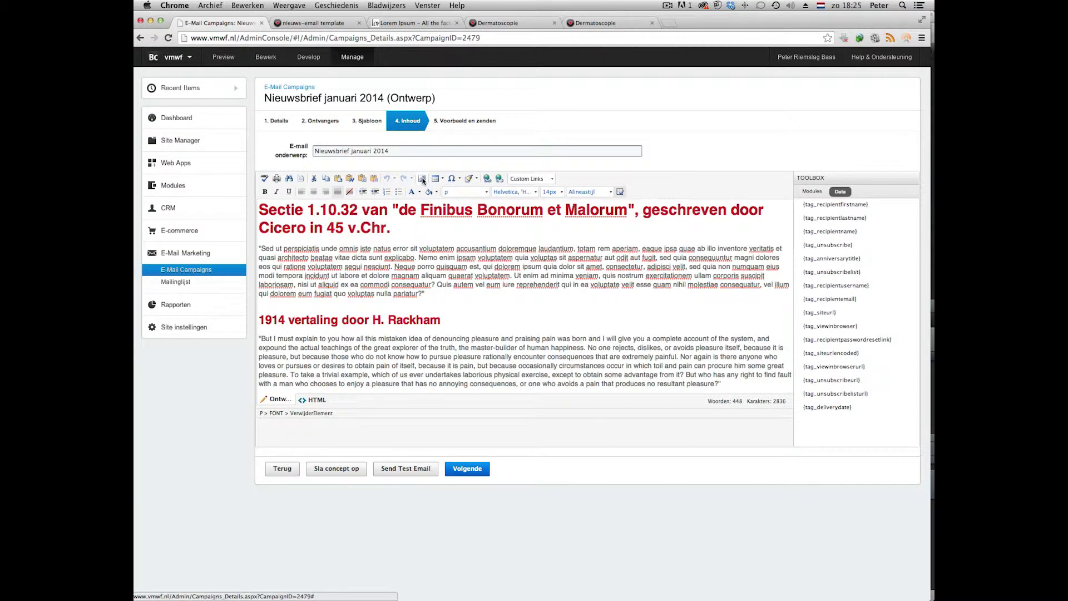
{"action": "left_click", "coordinate": [422, 179]}
{"action": "left_click", "coordinate": [405, 214]}
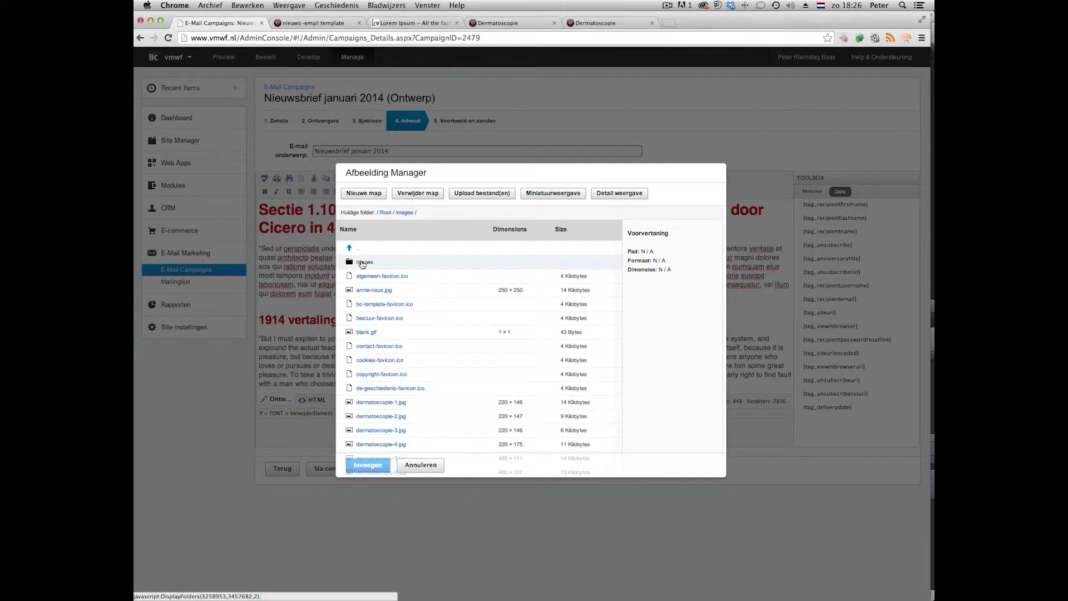
{"action": "left_click", "coordinate": [363, 262]}
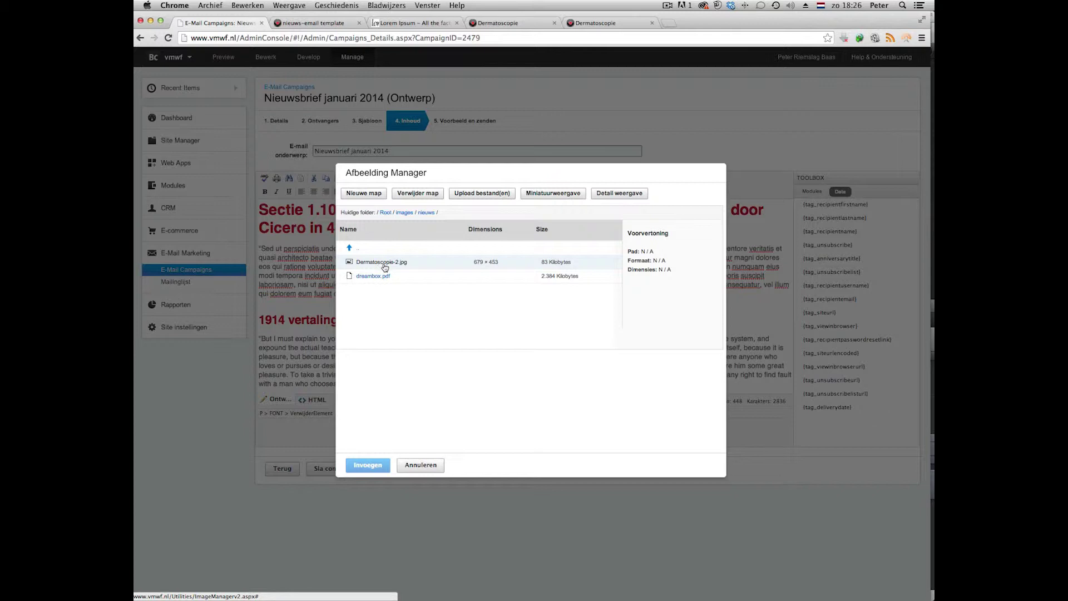
{"action": "left_click", "coordinate": [485, 195]}
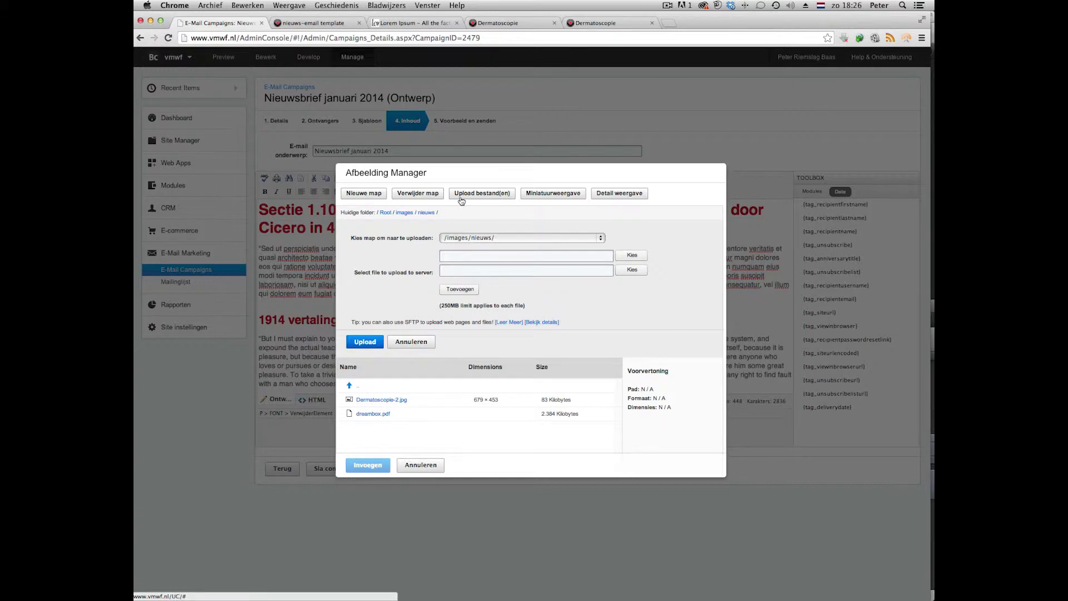
{"action": "left_click", "coordinate": [382, 400]}
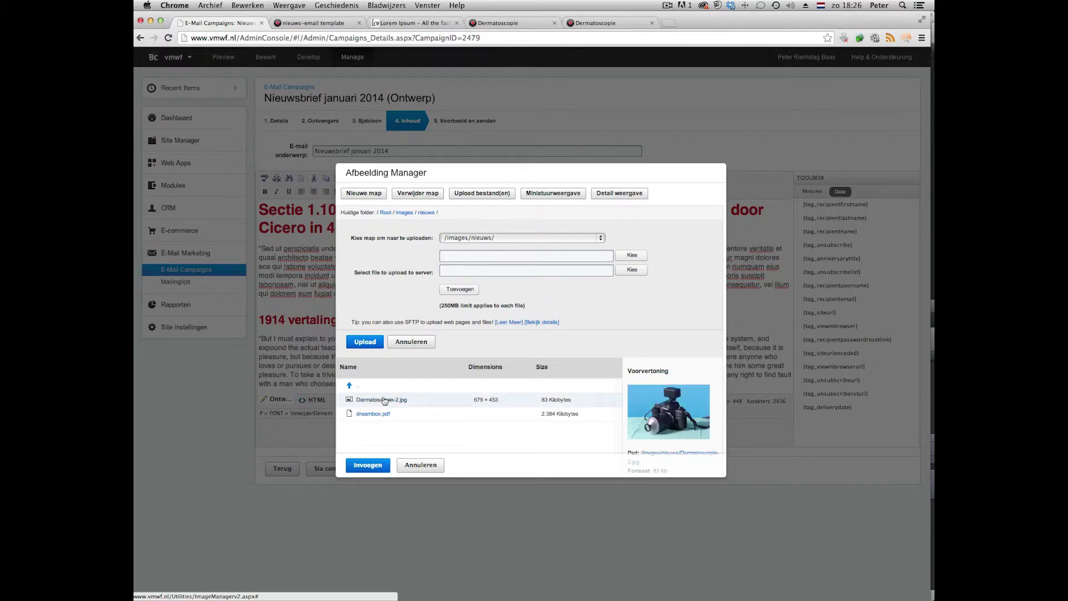
{"action": "left_click", "coordinate": [367, 464]}
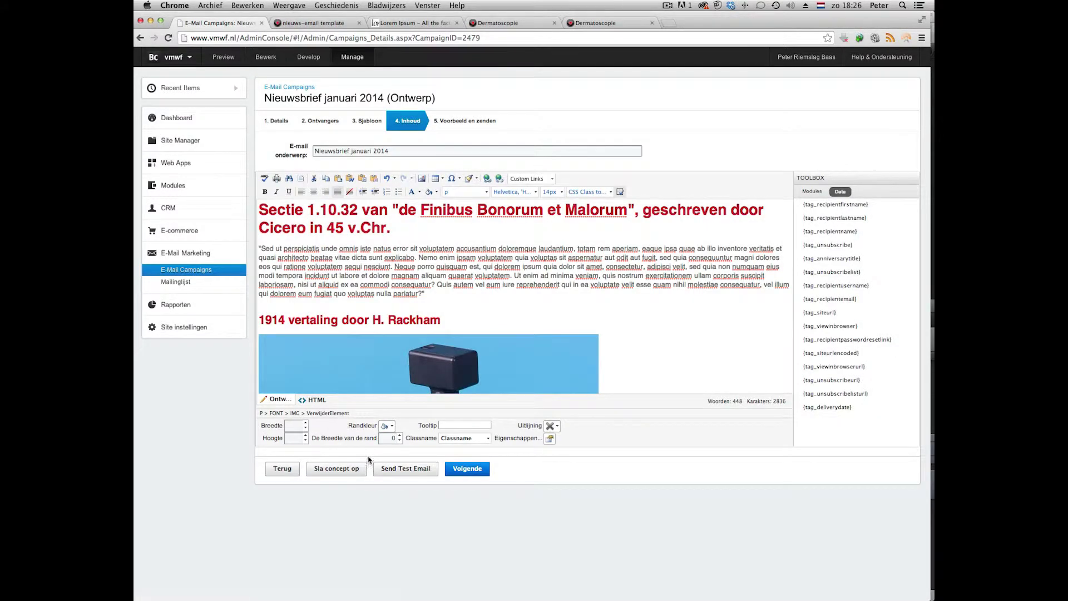
{"action": "left_click", "coordinate": [345, 468]}
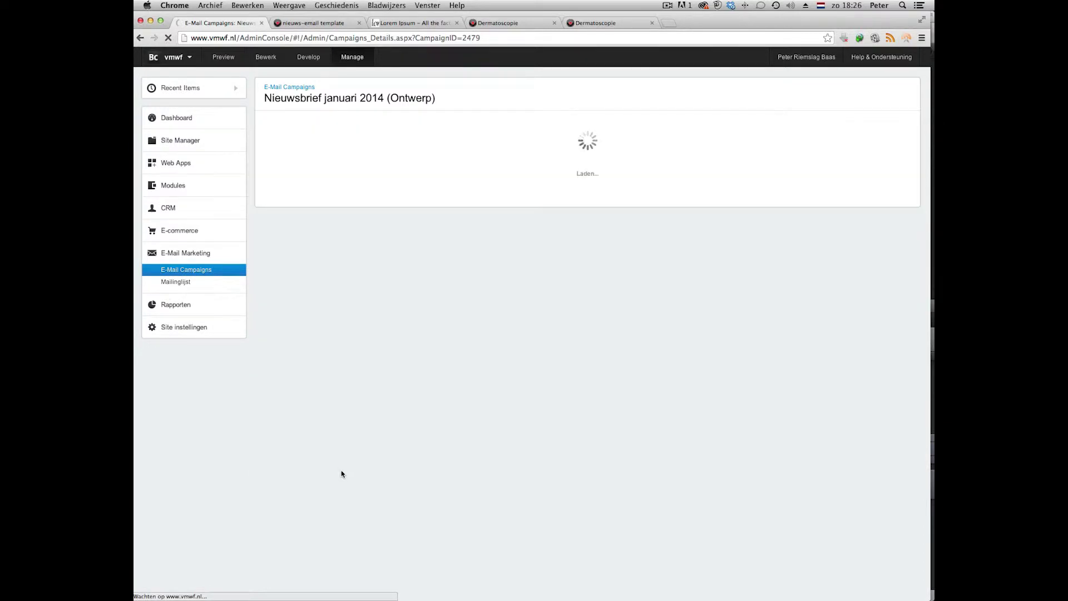
{"action": "left_click", "coordinate": [484, 121]}
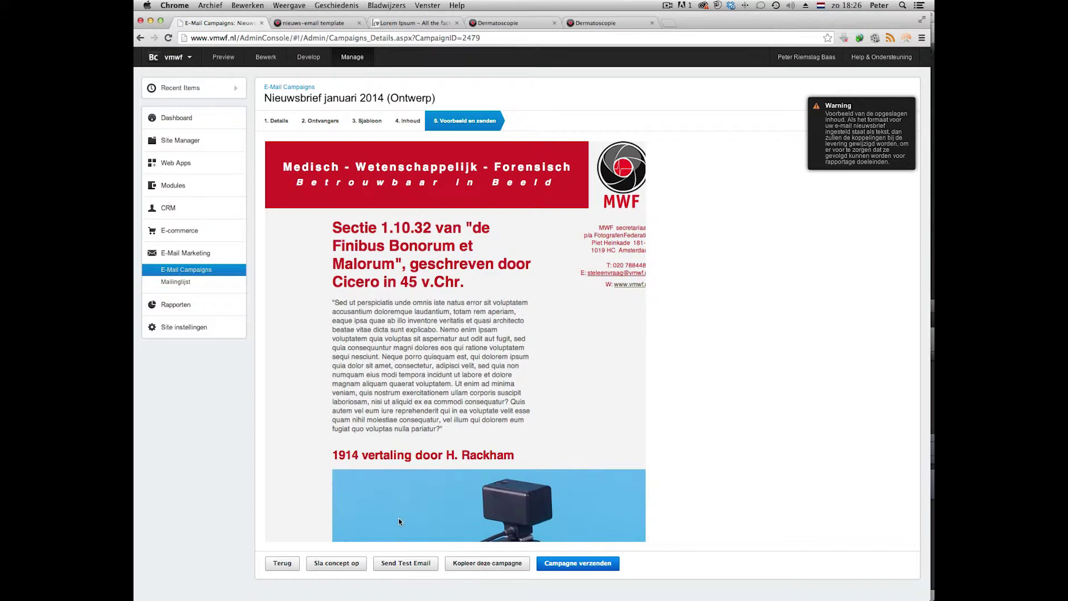
{"action": "scroll", "coordinate": [405, 509], "scroll_direction": "down", "scroll_amount": 10}
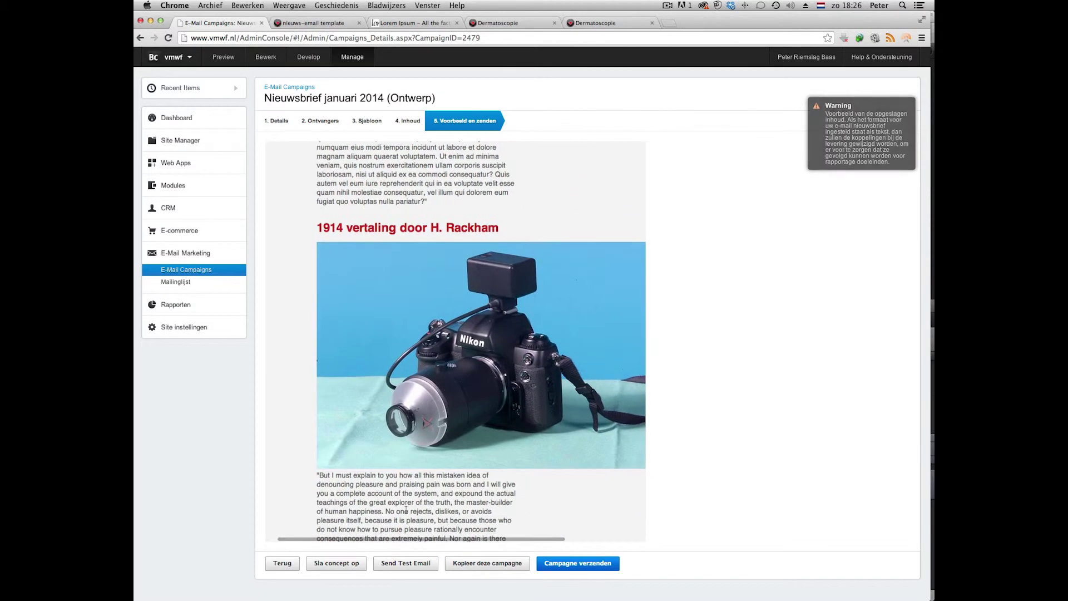
{"action": "scroll", "coordinate": [406, 509], "scroll_direction": "down", "scroll_amount": 2}
{"action": "scroll", "coordinate": [406, 509], "scroll_direction": "up", "scroll_amount": 6}
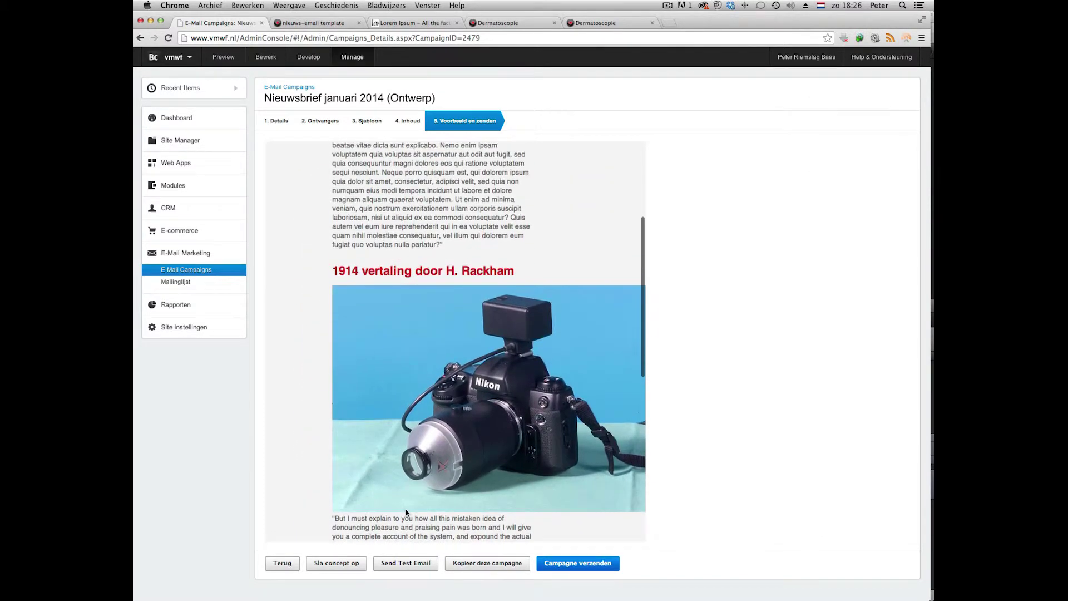
{"action": "scroll", "coordinate": [406, 509], "scroll_direction": "up", "scroll_amount": 4}
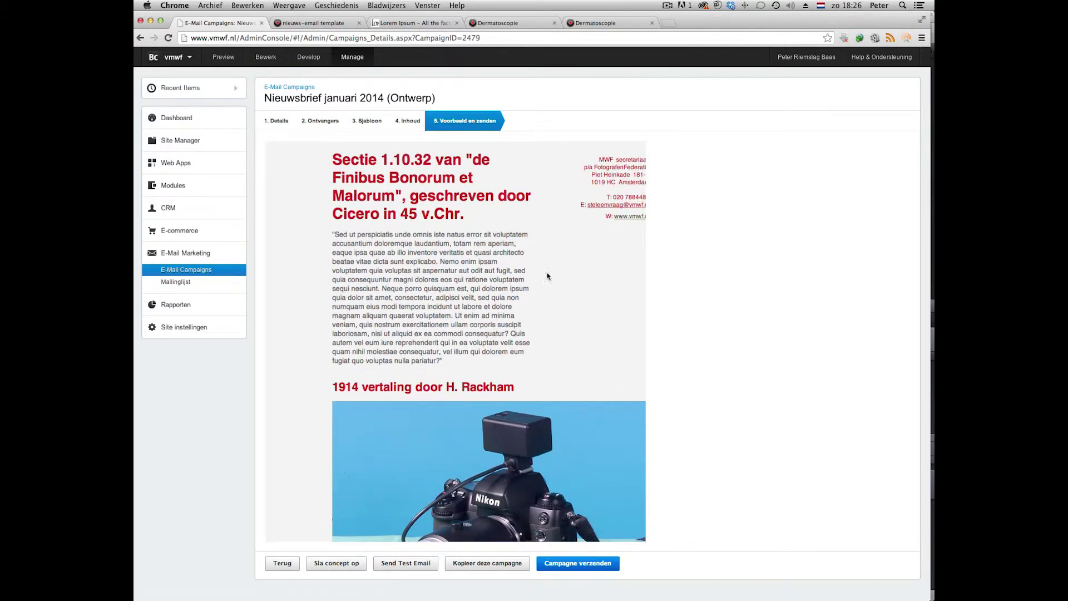
{"action": "left_click", "coordinate": [413, 122]}
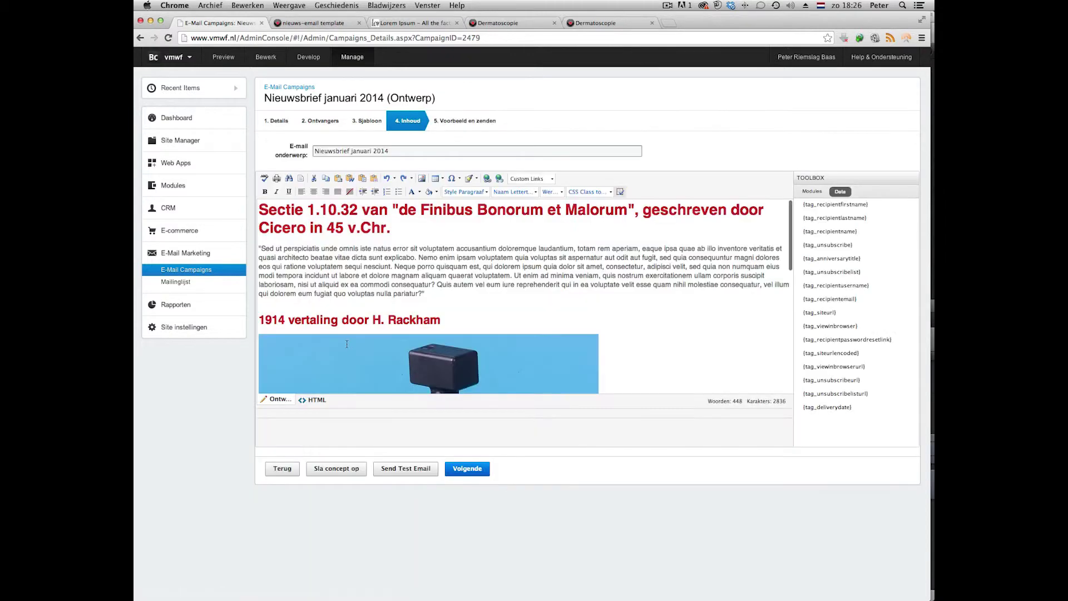
Change the camera photo's width to 250 px in its properties.
{"action": "right_click", "coordinate": [350, 359]}
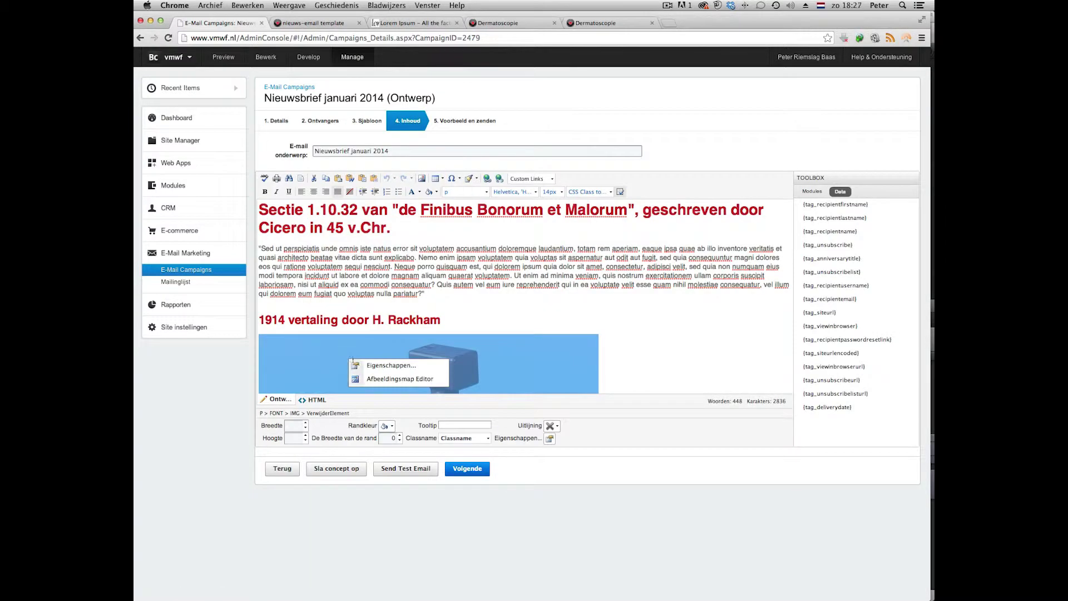
{"action": "left_click", "coordinate": [375, 367]}
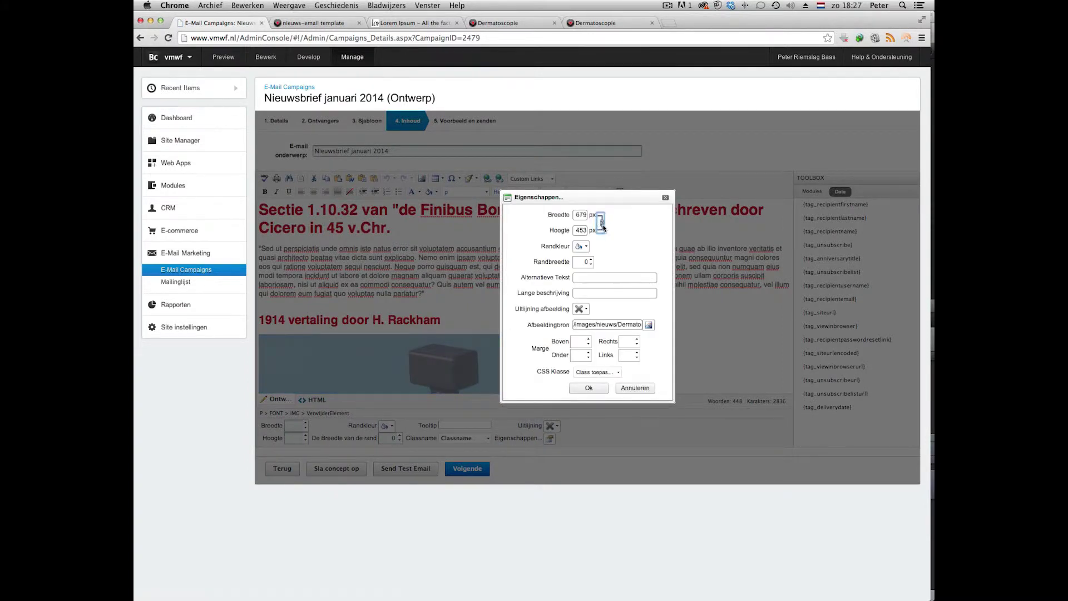
{"action": "double_click", "coordinate": [580, 214]}
{"action": "type", "text": "250"}
{"action": "left_click", "coordinate": [595, 277]}
Give the photo 10 px bottom and right margins, apply, and save the draft.
{"action": "left_click", "coordinate": [578, 341]}
{"action": "left_click", "coordinate": [578, 355]}
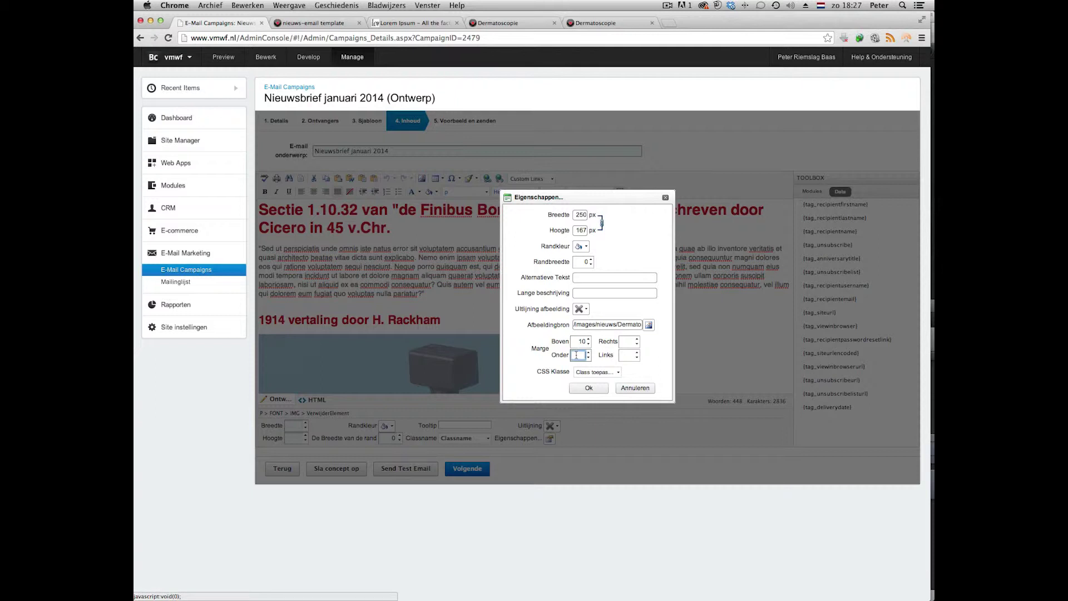
{"action": "type", "text": "10"}
{"action": "left_click", "coordinate": [629, 341]}
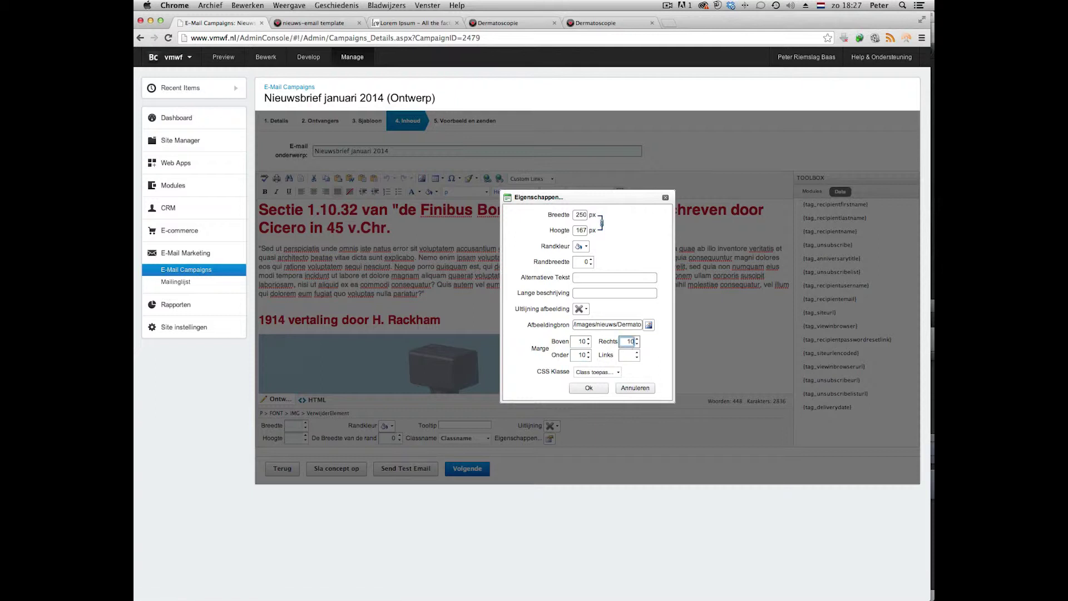
{"action": "type", "text": "10"}
{"action": "left_click", "coordinate": [630, 352]}
{"action": "left_click", "coordinate": [588, 387]}
{"action": "left_click", "coordinate": [338, 472]}
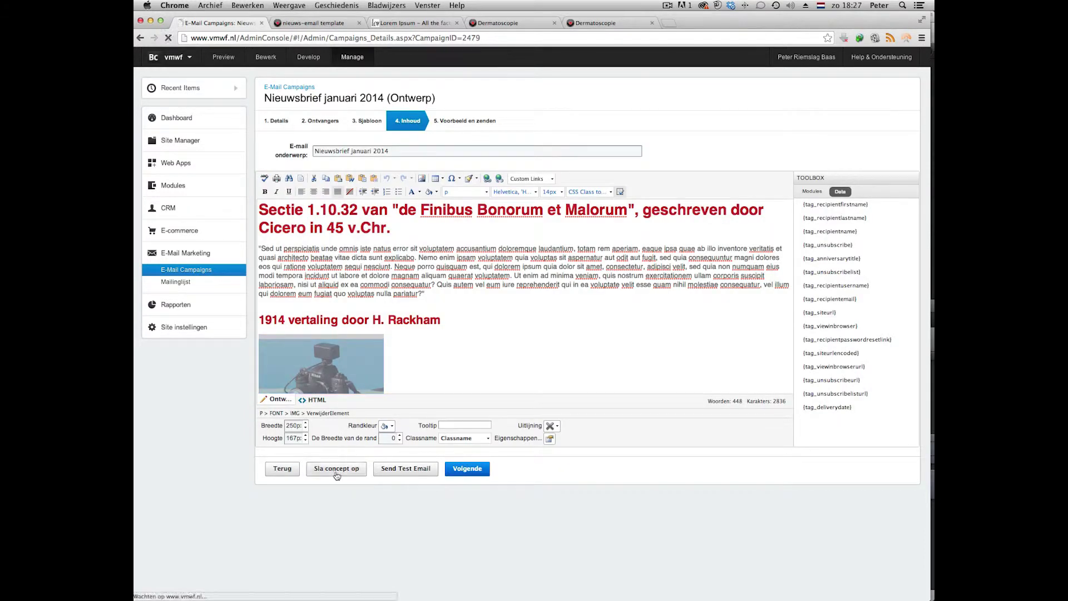
Set the camera photo's image alignment to left, then open the preview step.
{"action": "left_click", "coordinate": [475, 124]}
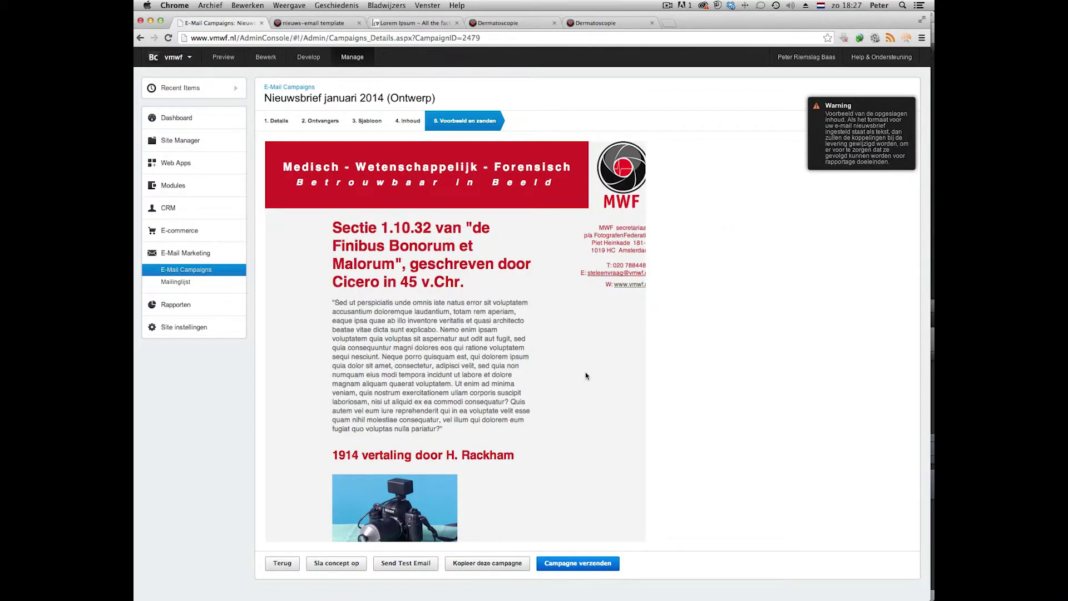
{"action": "scroll", "coordinate": [584, 375], "scroll_direction": "down", "scroll_amount": 5}
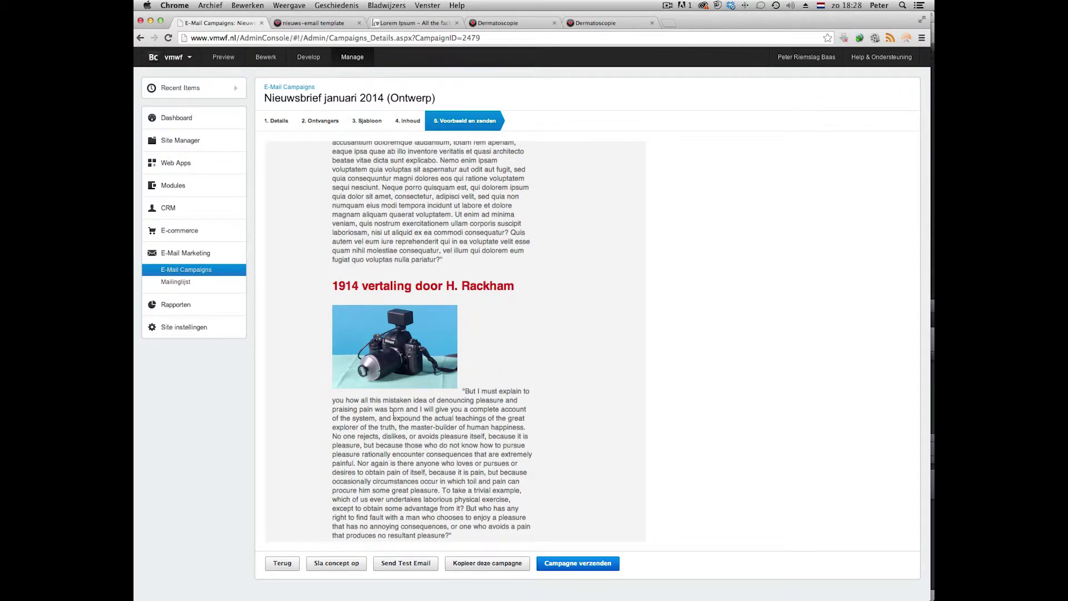
{"action": "left_click", "coordinate": [411, 122]}
{"action": "right_click", "coordinate": [341, 363]}
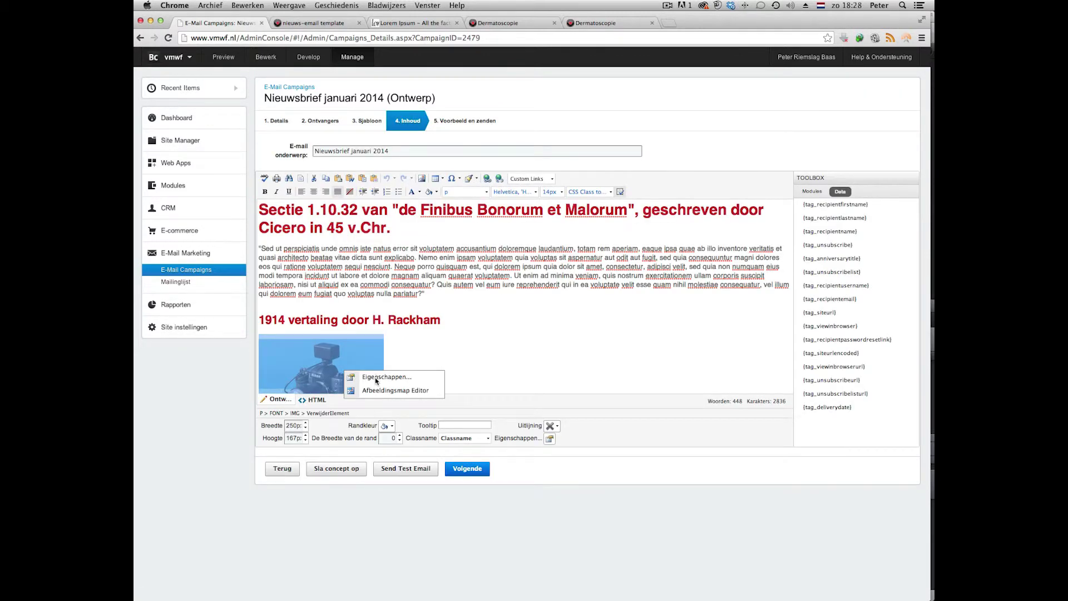
{"action": "left_click", "coordinate": [376, 377]}
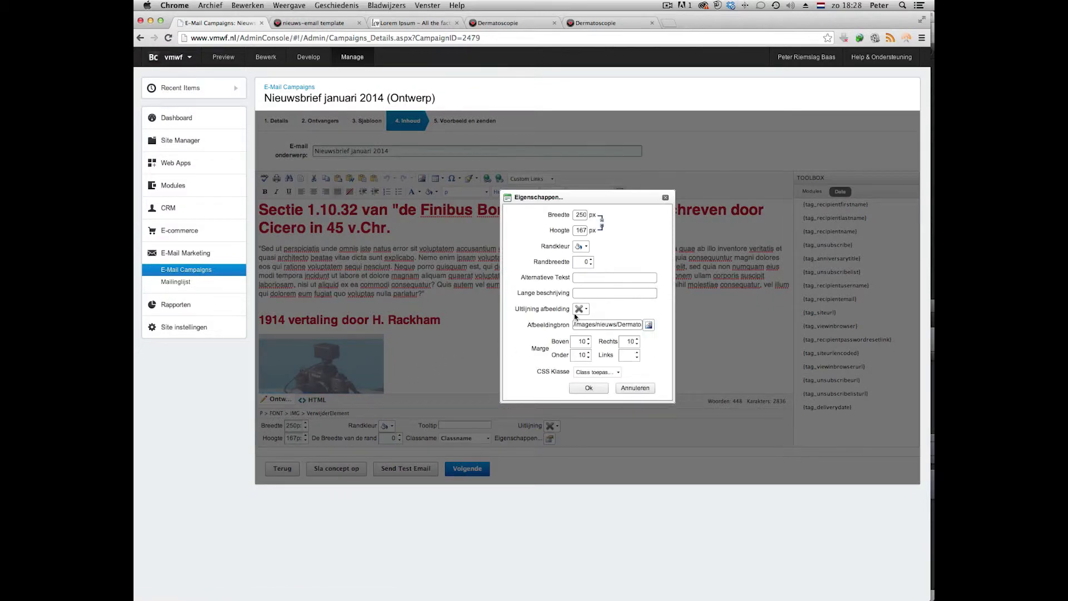
{"action": "left_click", "coordinate": [587, 310]}
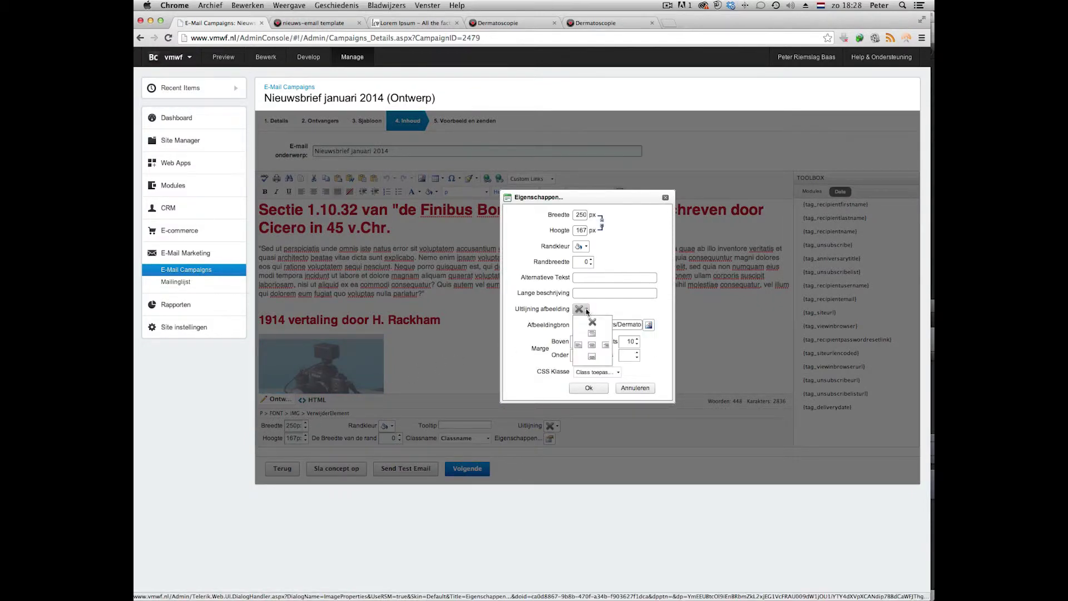
{"action": "left_click", "coordinate": [578, 345]}
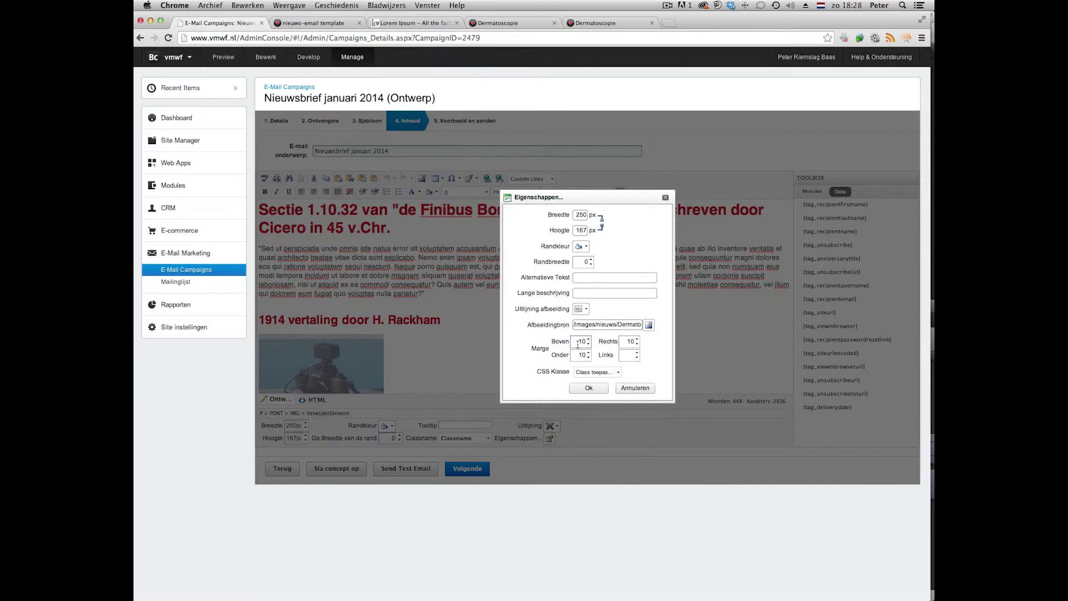
{"action": "left_click", "coordinate": [589, 388]}
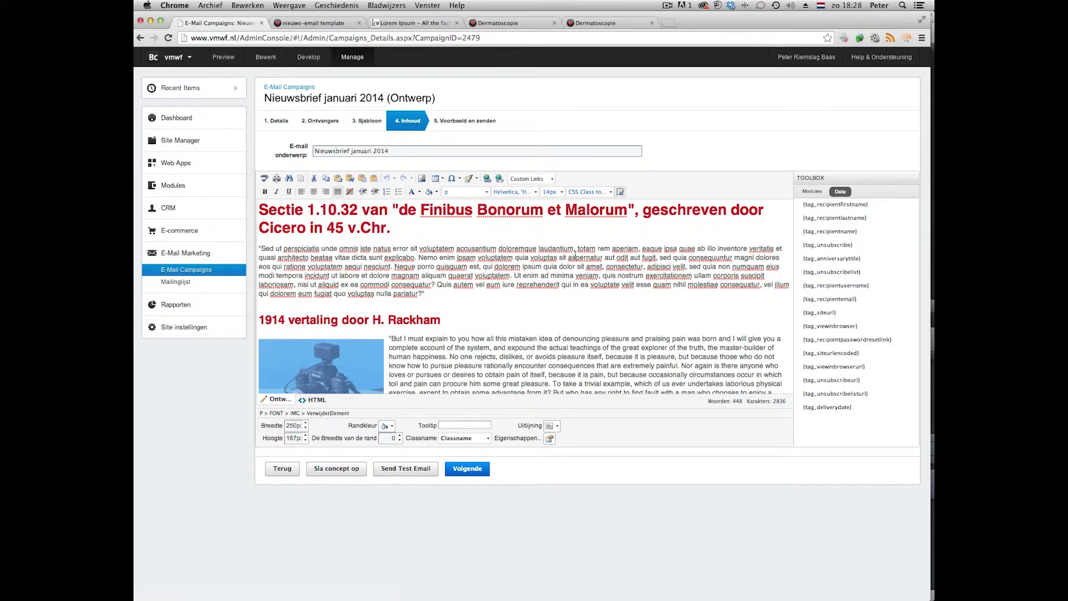
{"action": "left_click", "coordinate": [339, 468]}
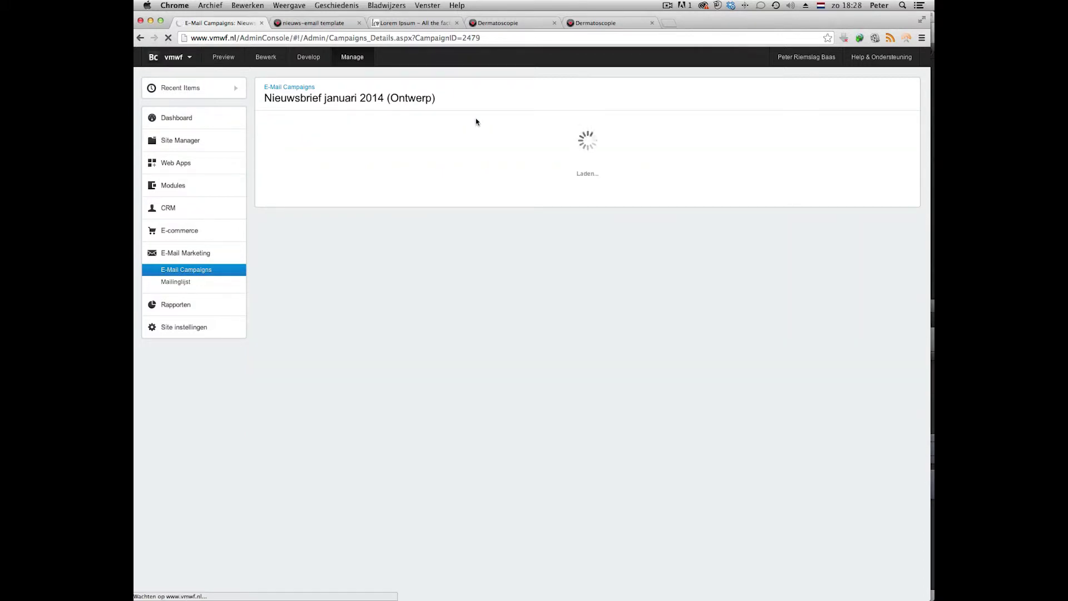
Add the line 'Kijk hier voor meer informatie' after the Rackham paragraph and select 'hier'.
{"action": "scroll", "coordinate": [446, 434], "scroll_direction": "down", "scroll_amount": 5}
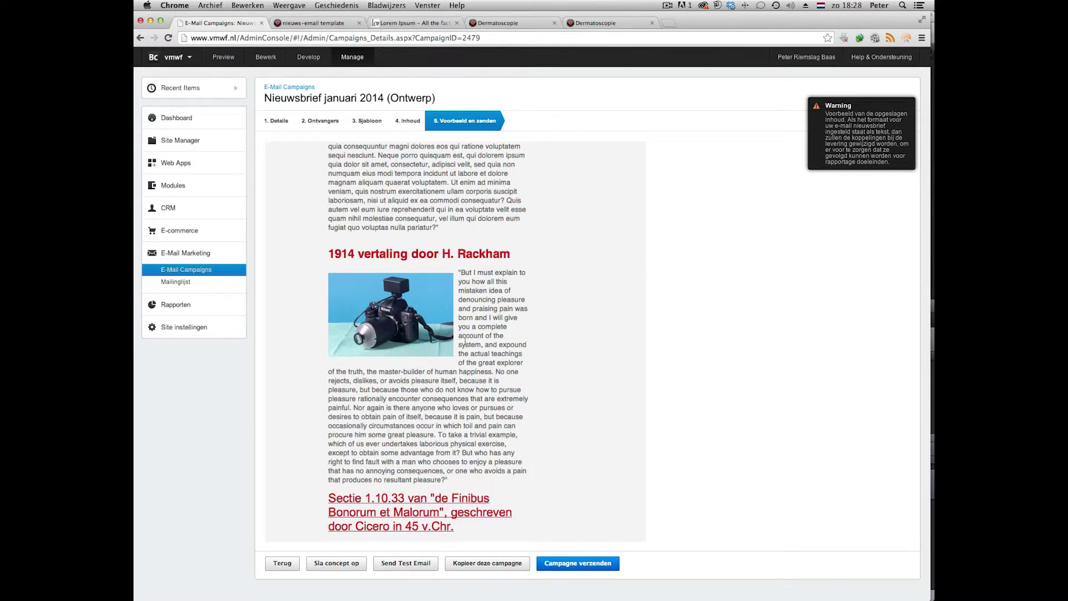
{"action": "left_click", "coordinate": [409, 122]}
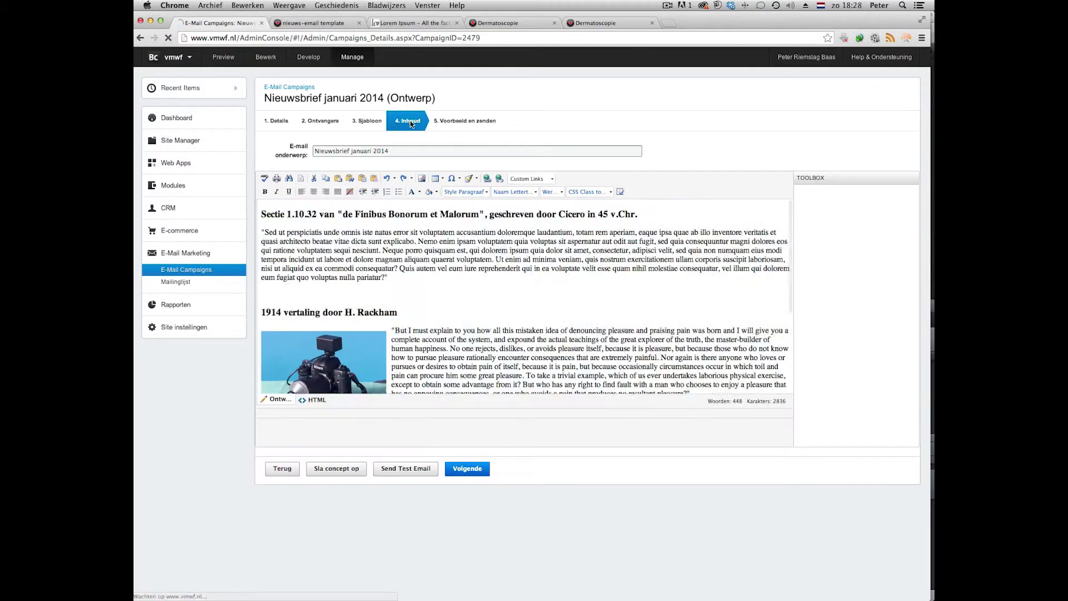
{"action": "scroll", "coordinate": [402, 334], "scroll_direction": "down", "scroll_amount": 5}
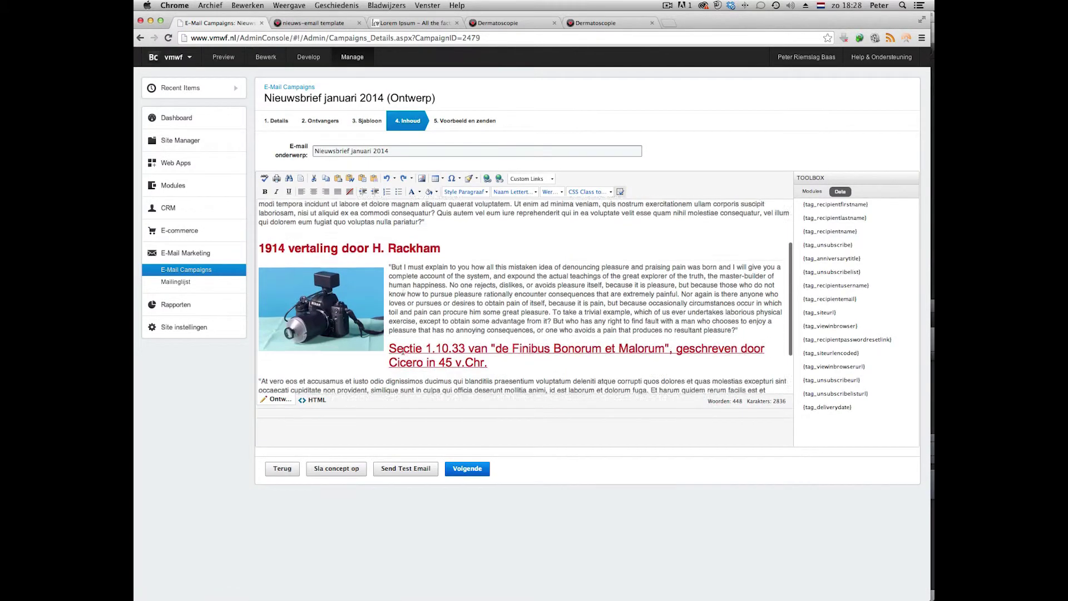
{"action": "left_click", "coordinate": [399, 277]}
{"action": "left_click", "coordinate": [762, 255]}
{"action": "key", "text": "Return"}
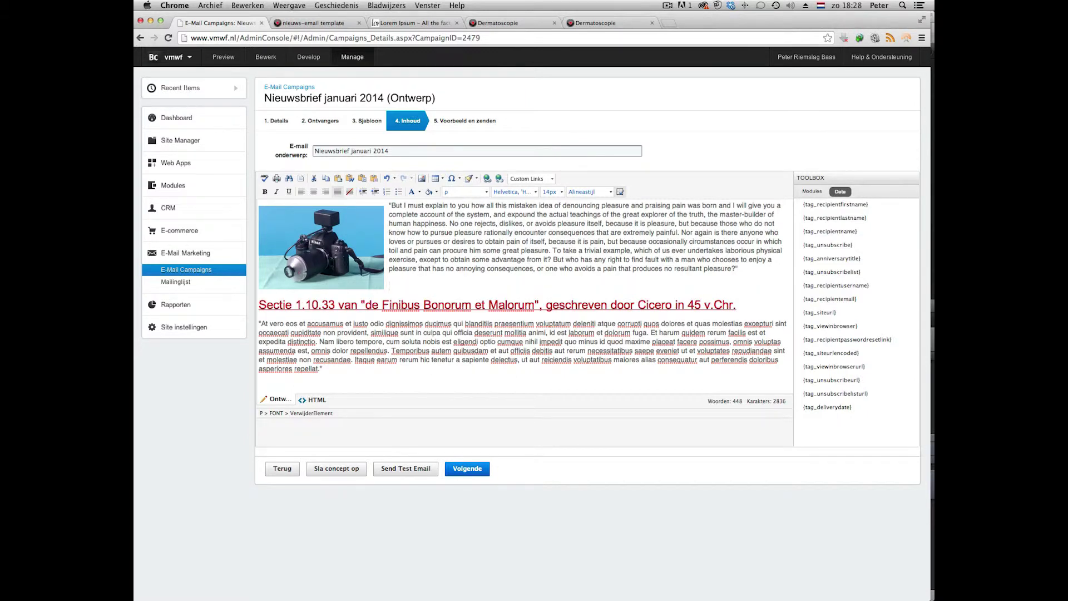
{"action": "type", "text": "Kijk hier voor meer informatie"}
{"action": "double_click", "coordinate": [410, 286]}
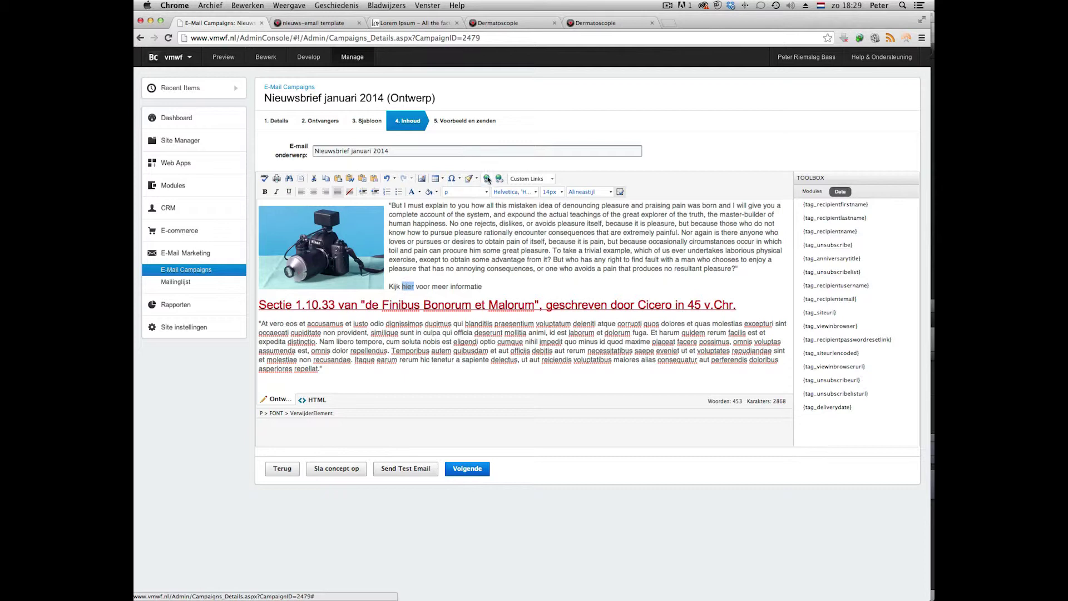
Paste the Dermatoscopie page address as the link URL for 'hier'.
{"action": "left_click", "coordinate": [487, 179]}
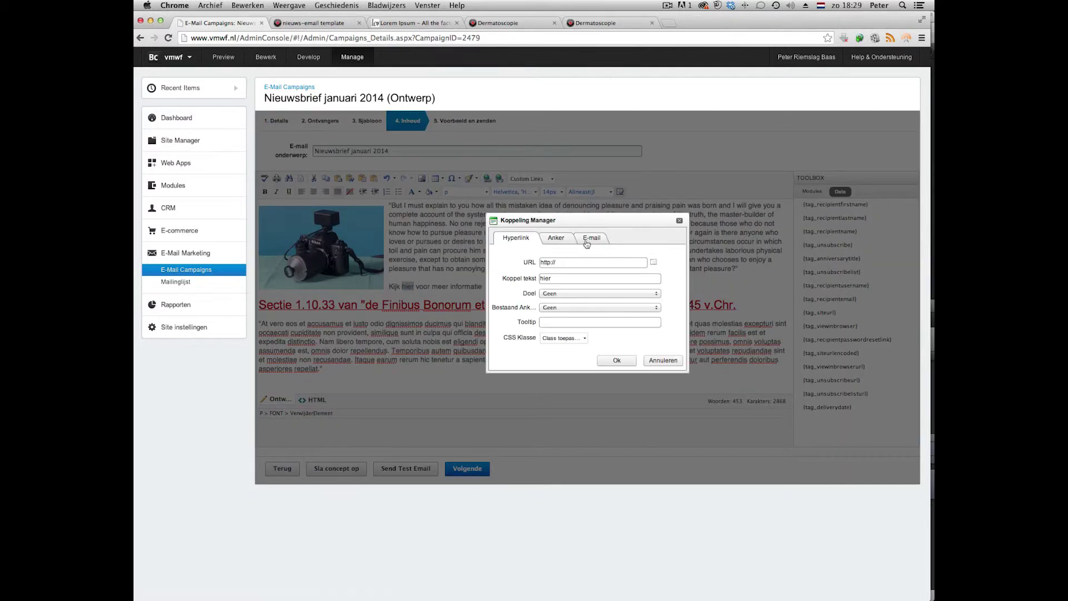
{"action": "left_click", "coordinate": [526, 23]}
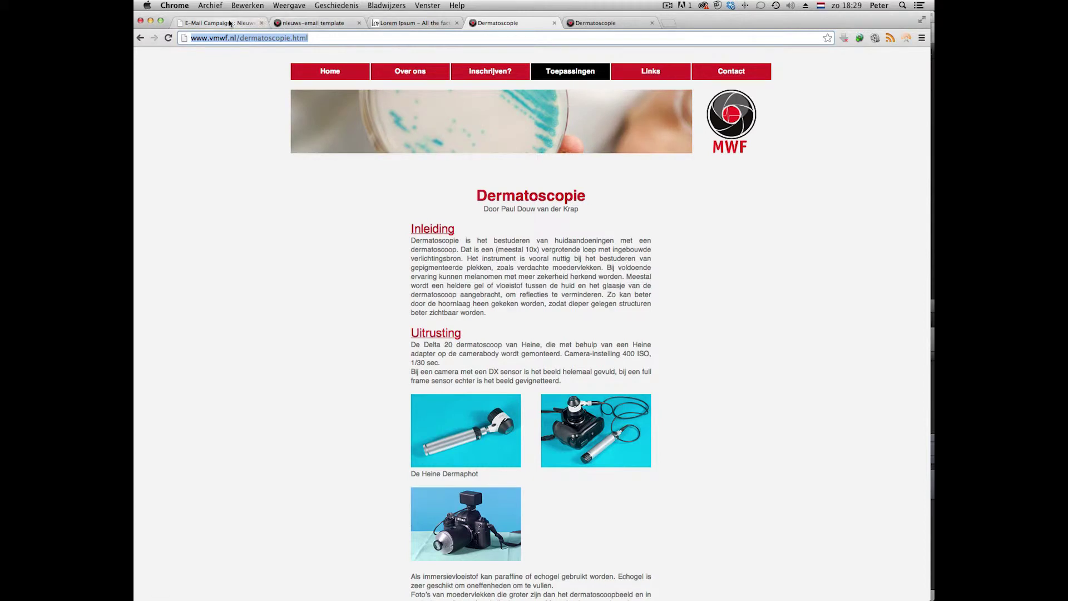
{"action": "left_click", "coordinate": [220, 23]}
{"action": "left_click_drag", "start_coordinate": [556, 262], "coordinate": [536, 261]}
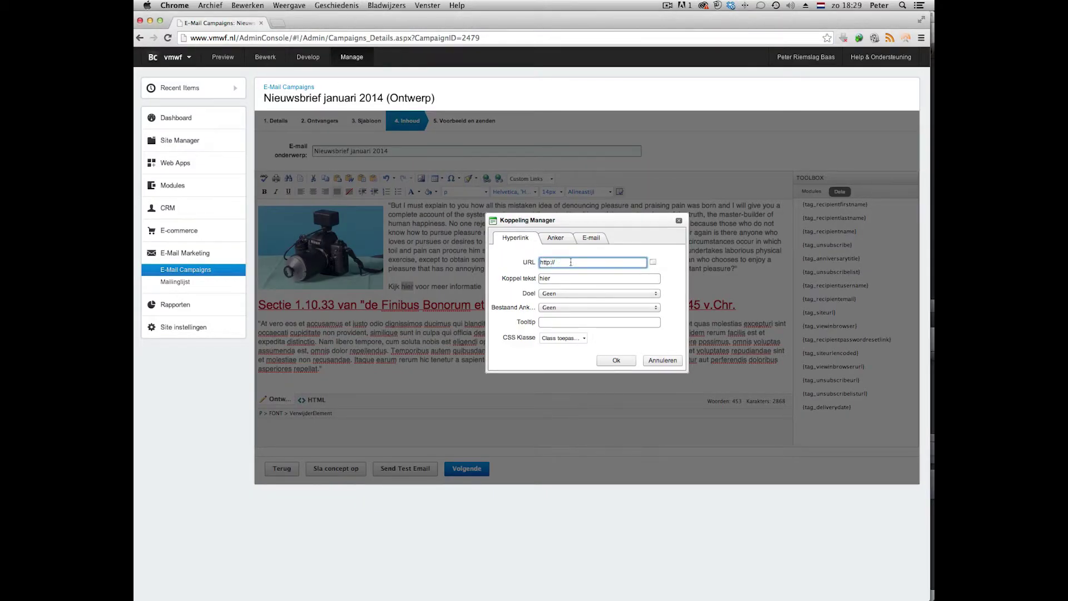
{"action": "type", "text": "http://www.vmwf.nl/dermatoscopie.html"}
Make the link open in a new window with tooltip 'Klik hier', then check it.
{"action": "left_click", "coordinate": [561, 293]}
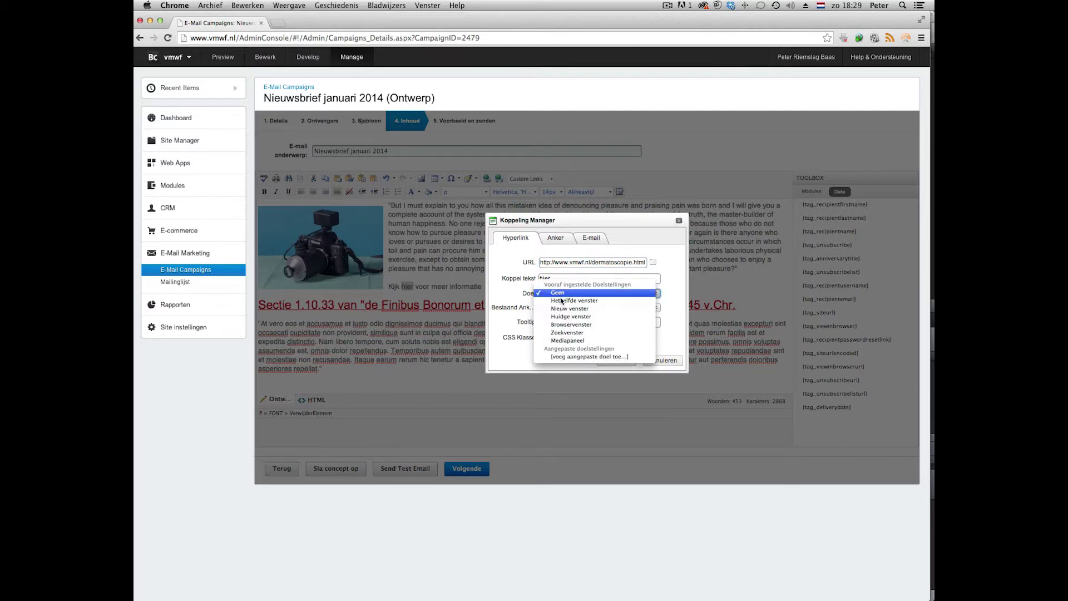
{"action": "left_click", "coordinate": [565, 310]}
{"action": "key", "text": "Tab"}
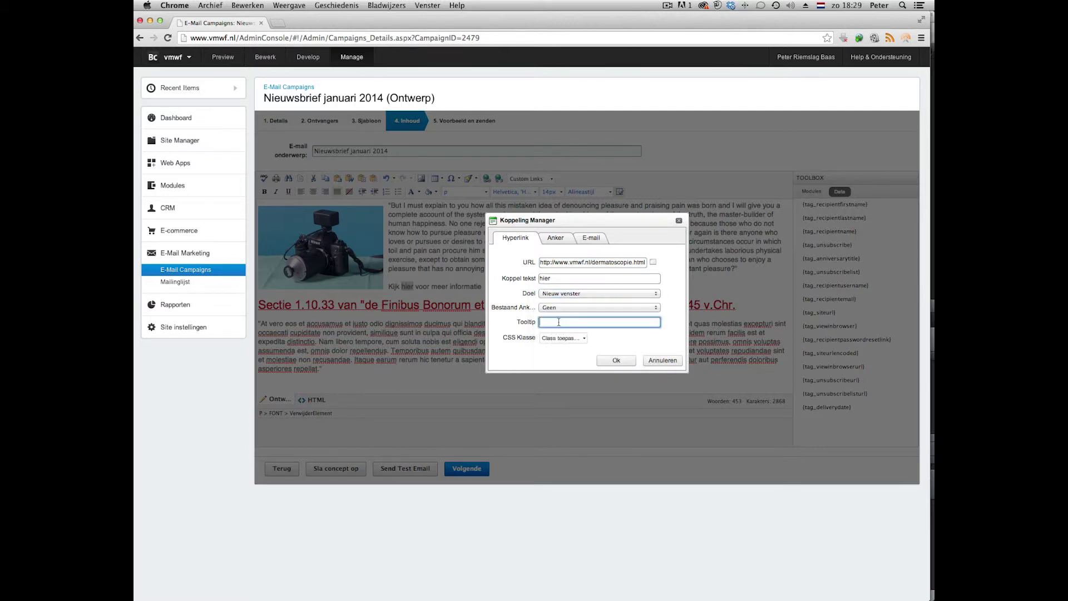
{"action": "type", "text": "Klik hier"}
{"action": "left_click", "coordinate": [616, 360]}
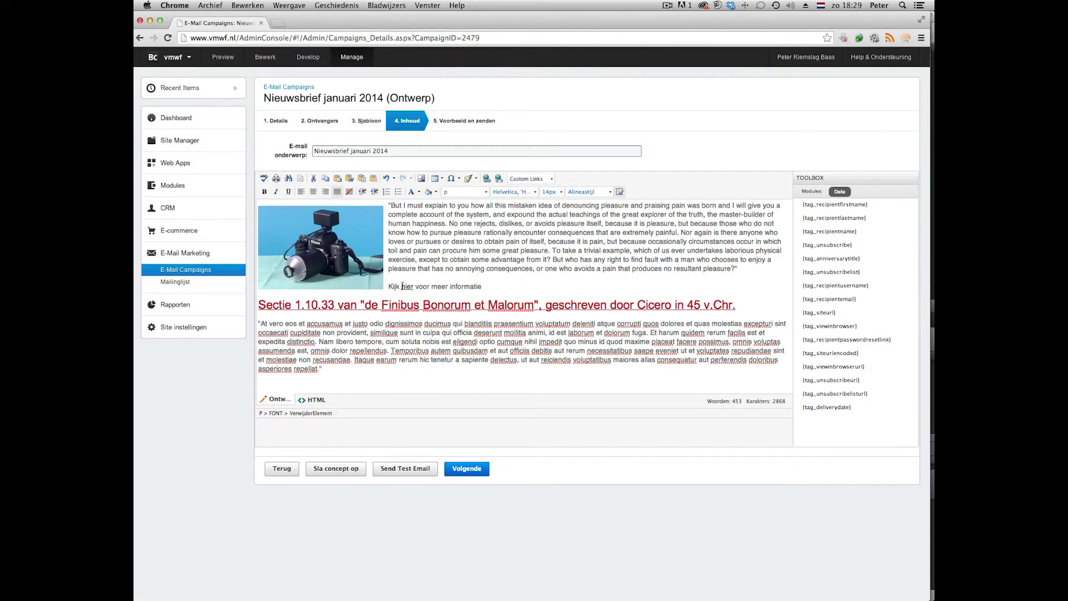
{"action": "left_click_drag", "start_coordinate": [402, 286], "coordinate": [409, 288]}
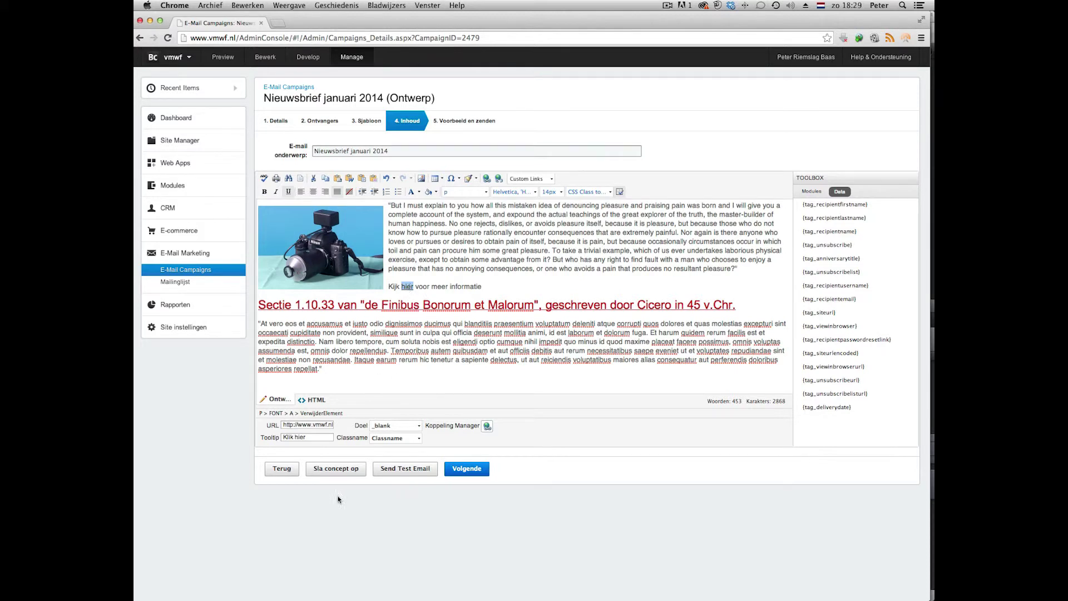
Save the newsletter as a draft and send a test e-mail to the prefilled recipient address.
{"action": "left_click", "coordinate": [341, 469]}
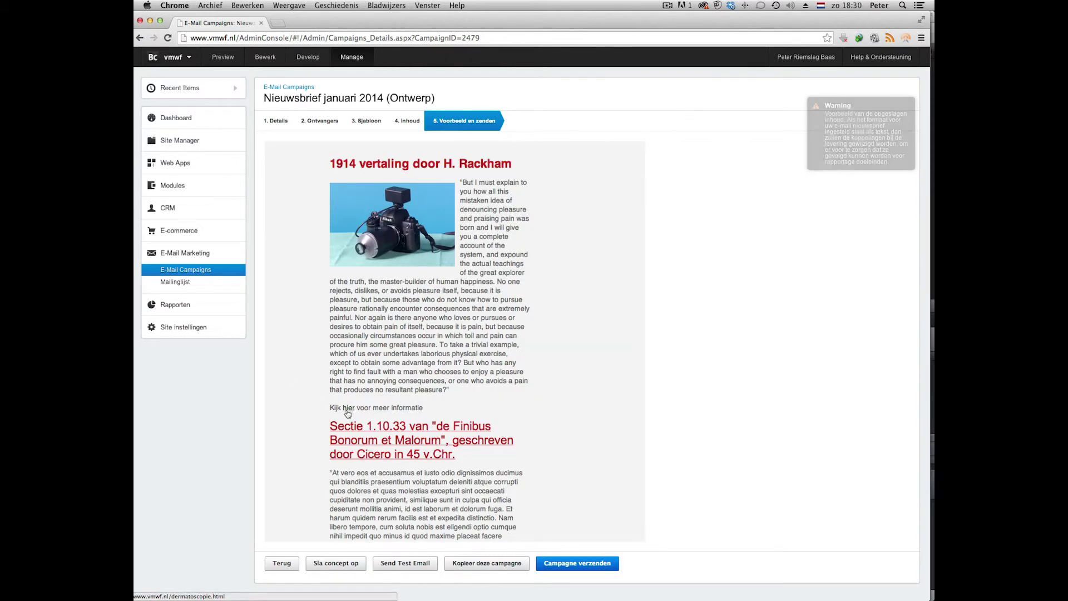
{"action": "left_click", "coordinate": [410, 563]}
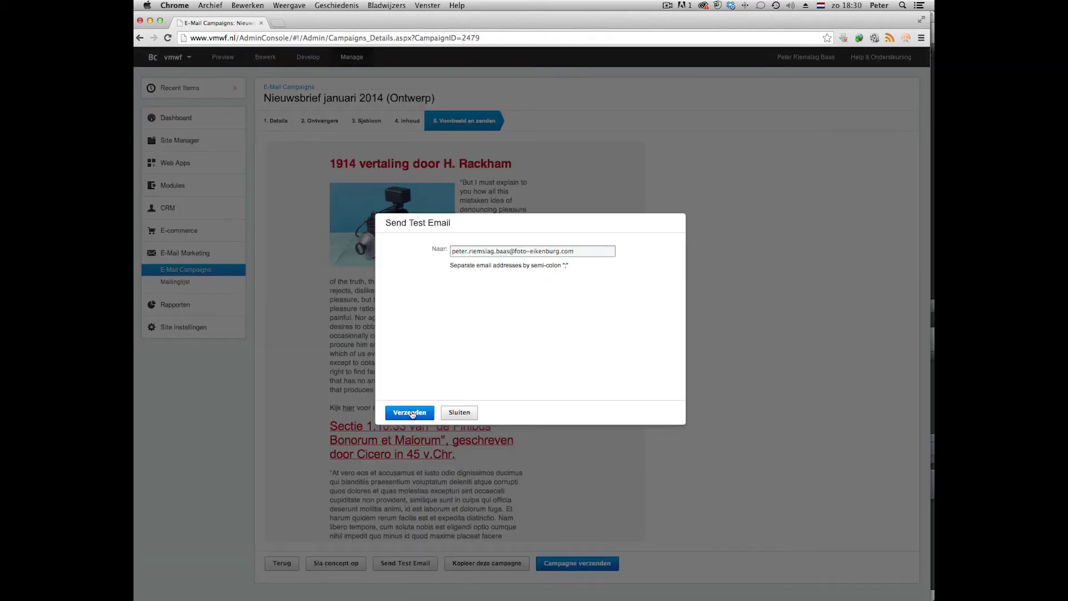
{"action": "left_click", "coordinate": [412, 414]}
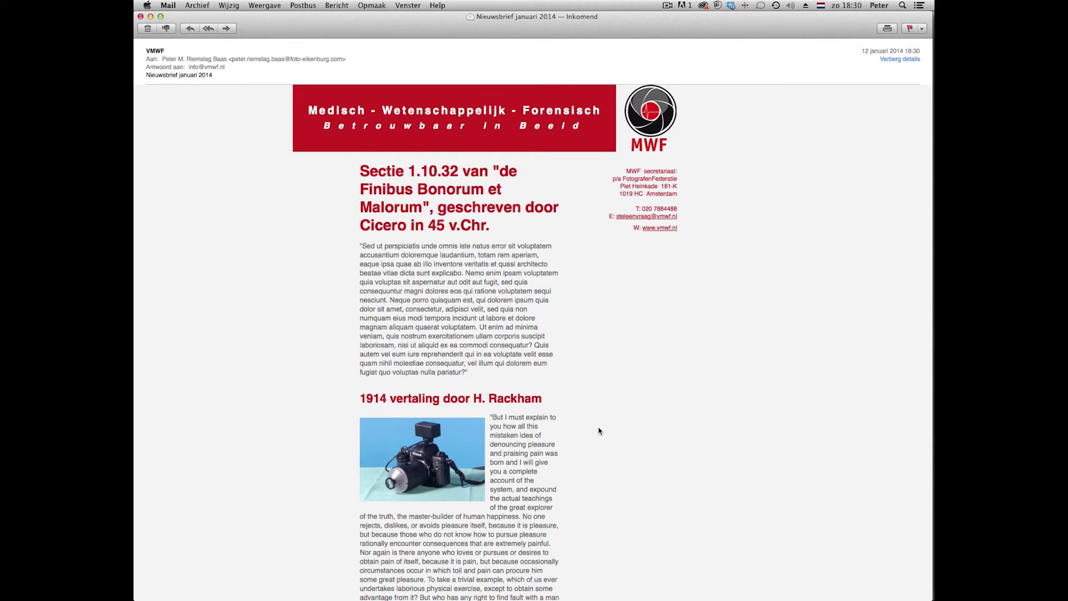
Follow the test mail's 'hier' link to the Dermatoscopie page, then return to the E-Mail Campaigns tab.
{"action": "scroll", "coordinate": [599, 431], "scroll_direction": "down", "scroll_amount": 10}
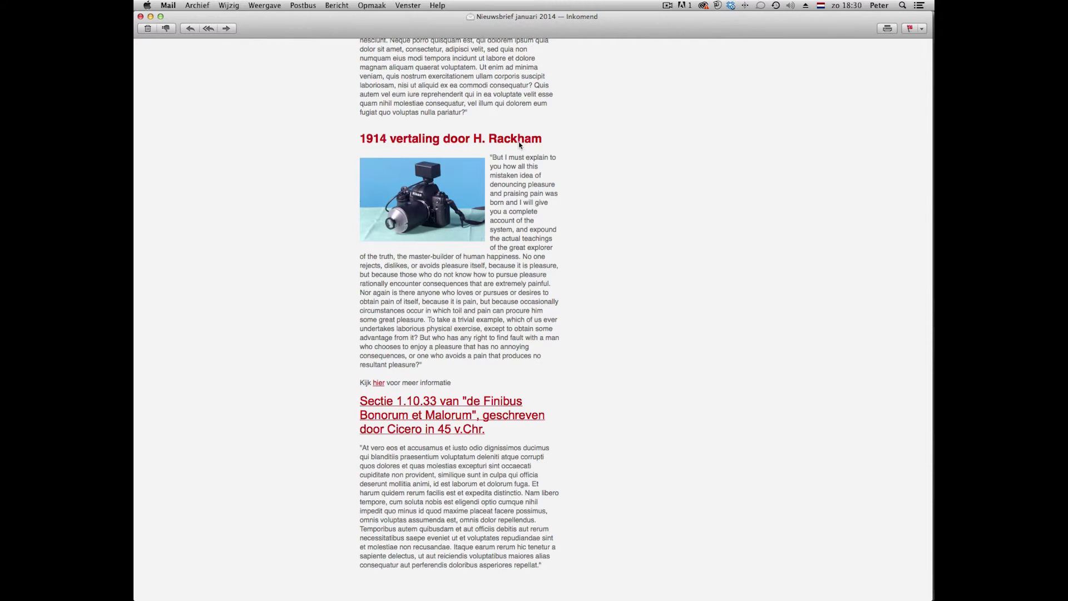
{"action": "left_click", "coordinate": [379, 384]}
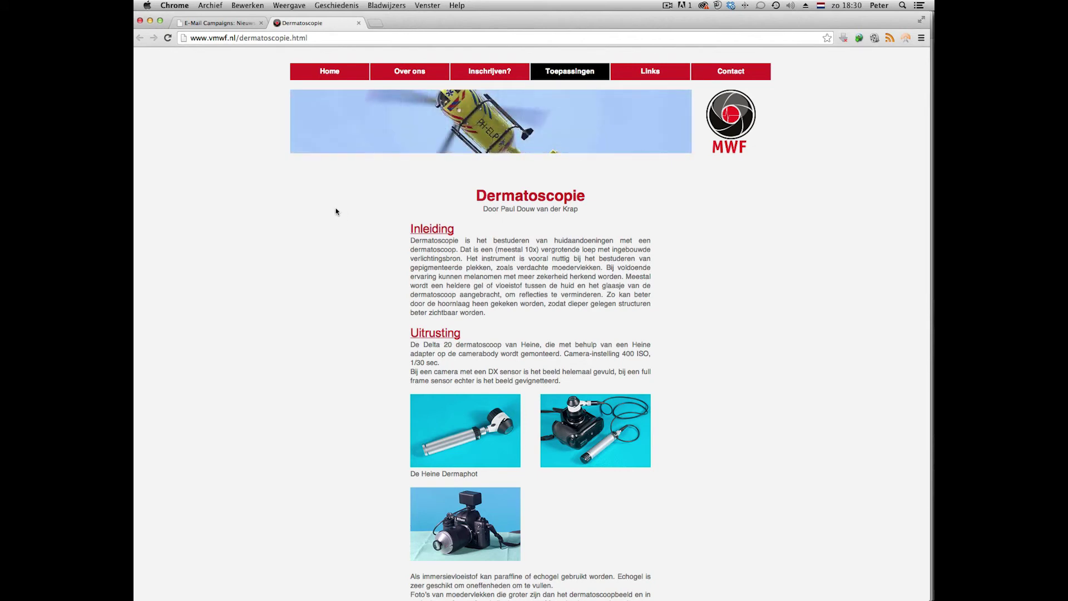
{"action": "key", "text": "ctrl+shift+Tab"}
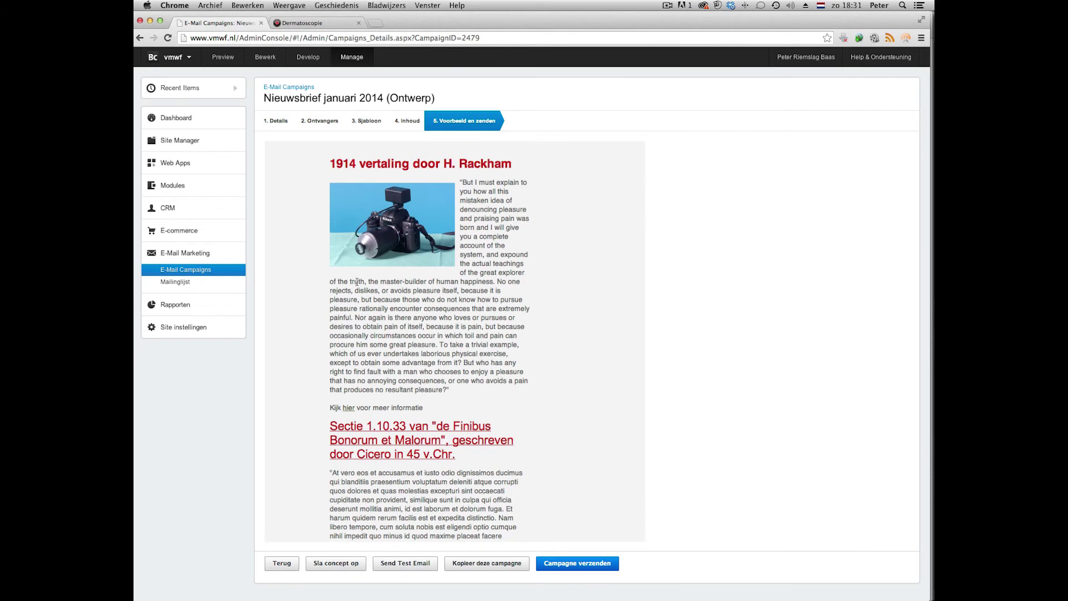